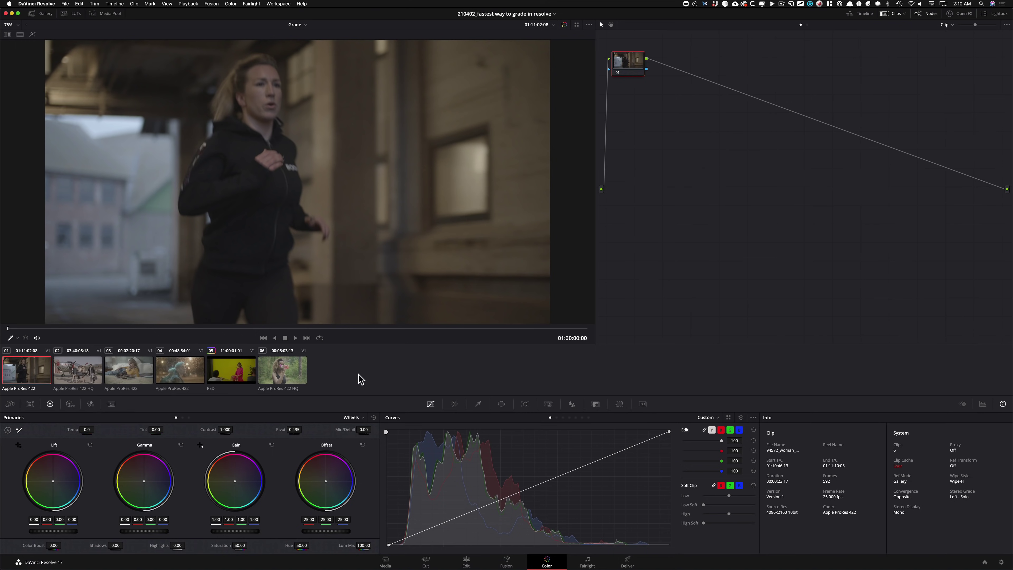
# Step: Preview the other clips in the viewer, ending on the yellow-studio RED clip
pyautogui.click(271, 373)
pyautogui.click(114, 376)
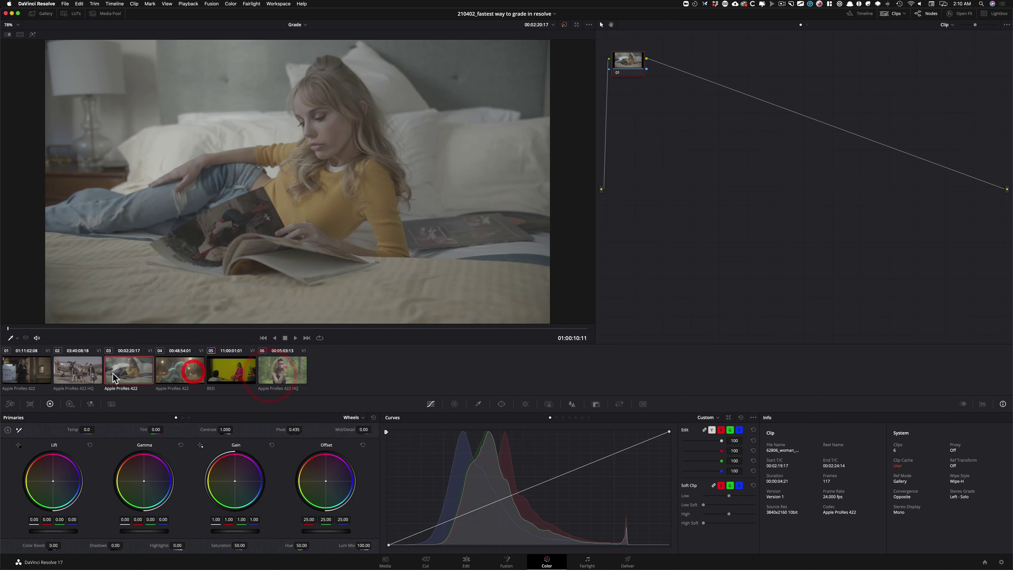
pyautogui.click(76, 371)
pyautogui.click(20, 369)
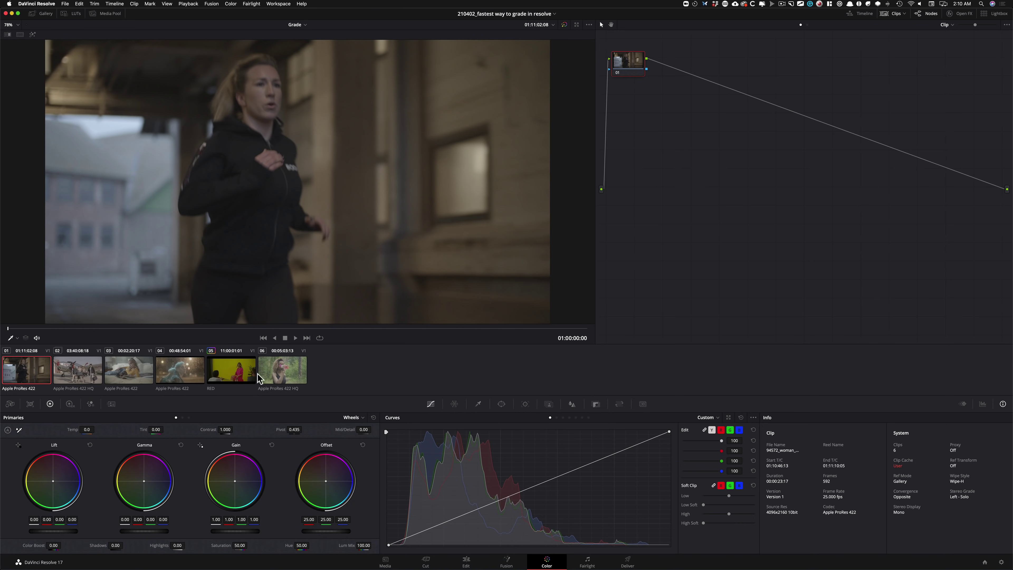
pyautogui.click(248, 361)
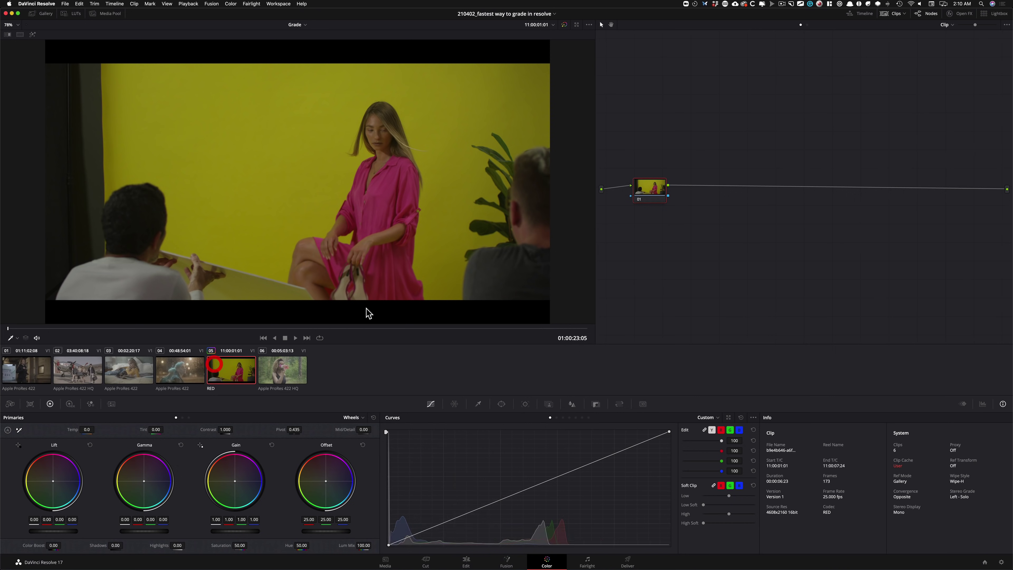
# Step: Open and dismiss the node graph options, then jump back to the first clip
pyautogui.rightClick(705, 163)
pyautogui.click(743, 168)
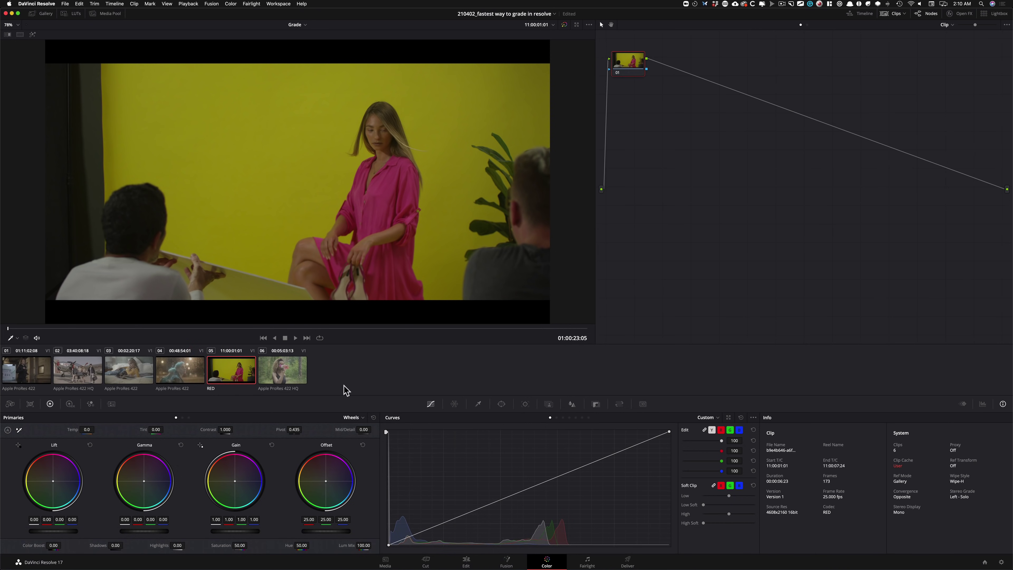
pyautogui.press('Home')
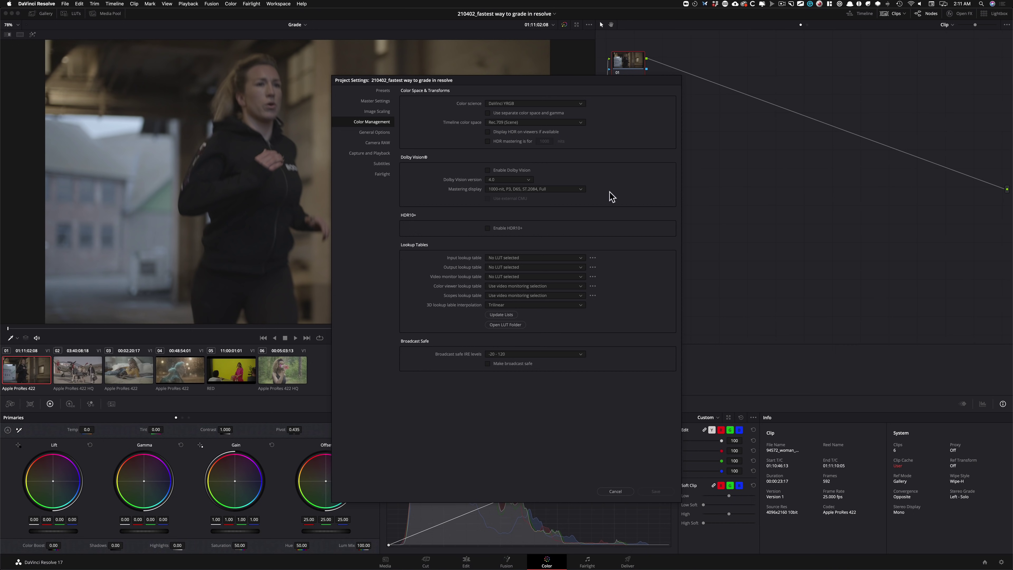
# Step: Cancel Project Settings, wire node 01 between input and output, and reopen settings with Shift+9
pyautogui.click(615, 491)
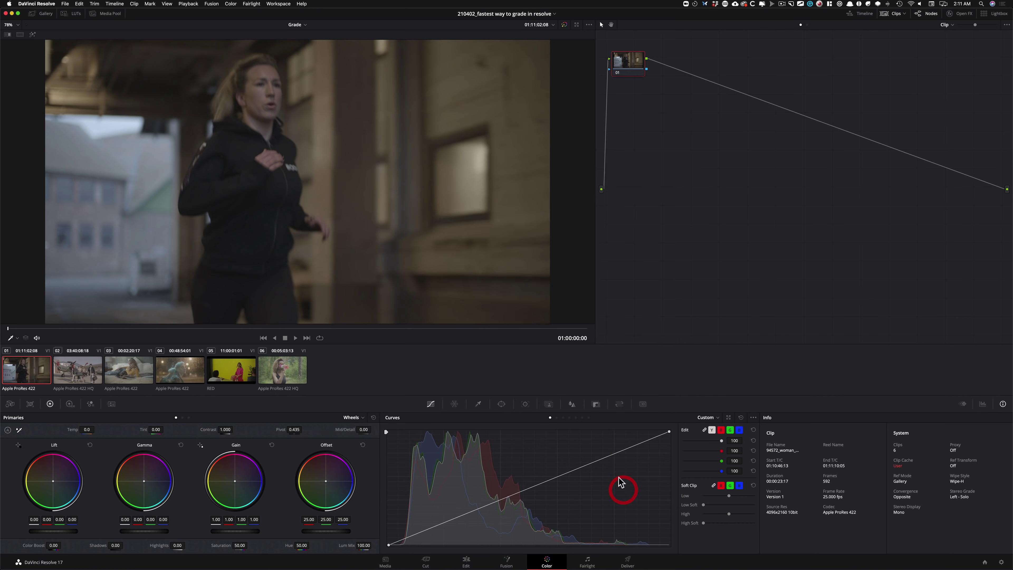
pyautogui.moveTo(619, 70); pyautogui.dragTo(671, 212)
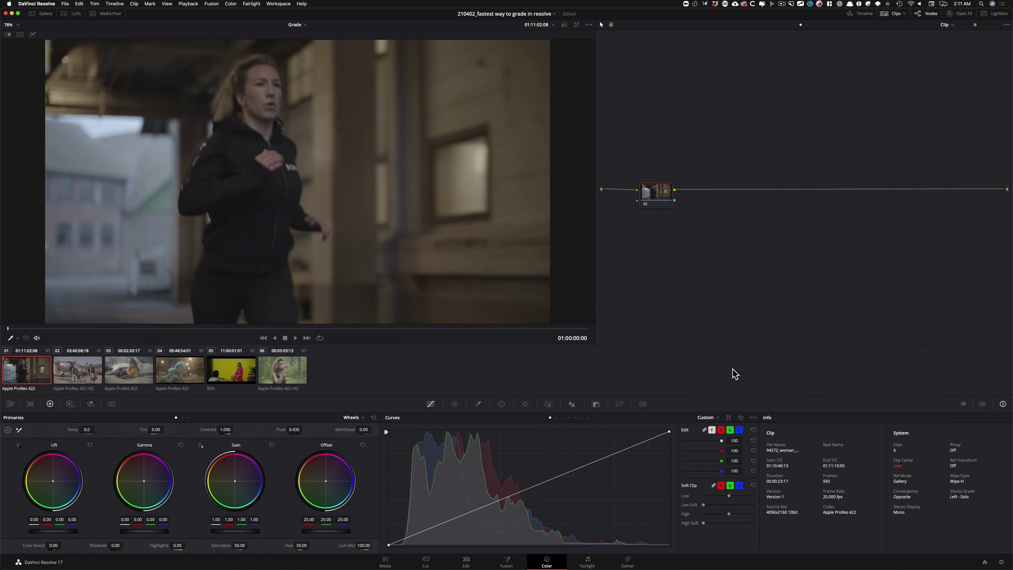
pyautogui.hotkey('shift', '9')
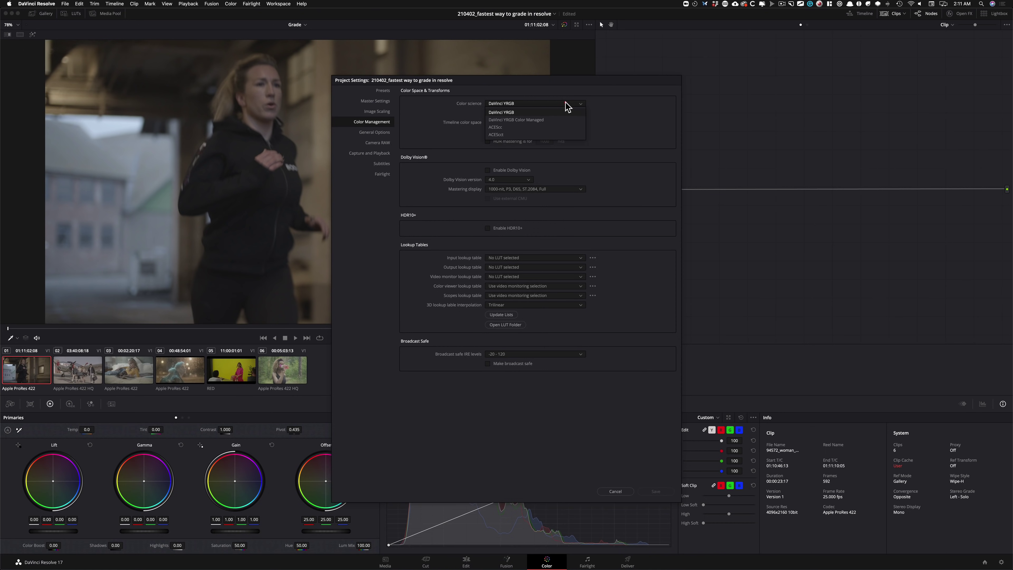
# Step: Change colour science to DaVinci YRGB Color Managed and leave the preset on SDR Rec.709
pyautogui.click(563, 102)
pyautogui.click(518, 120)
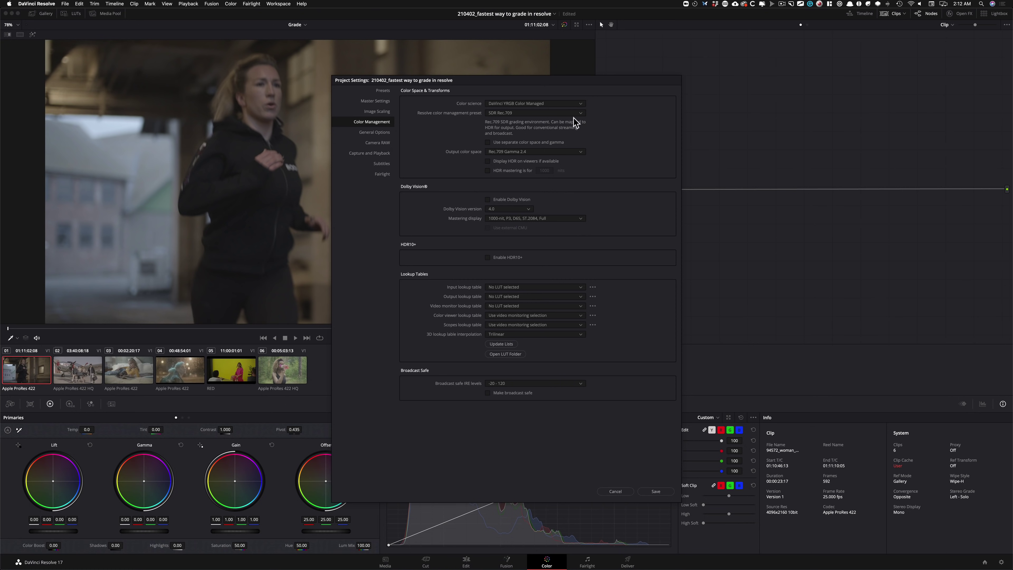
pyautogui.click(554, 113)
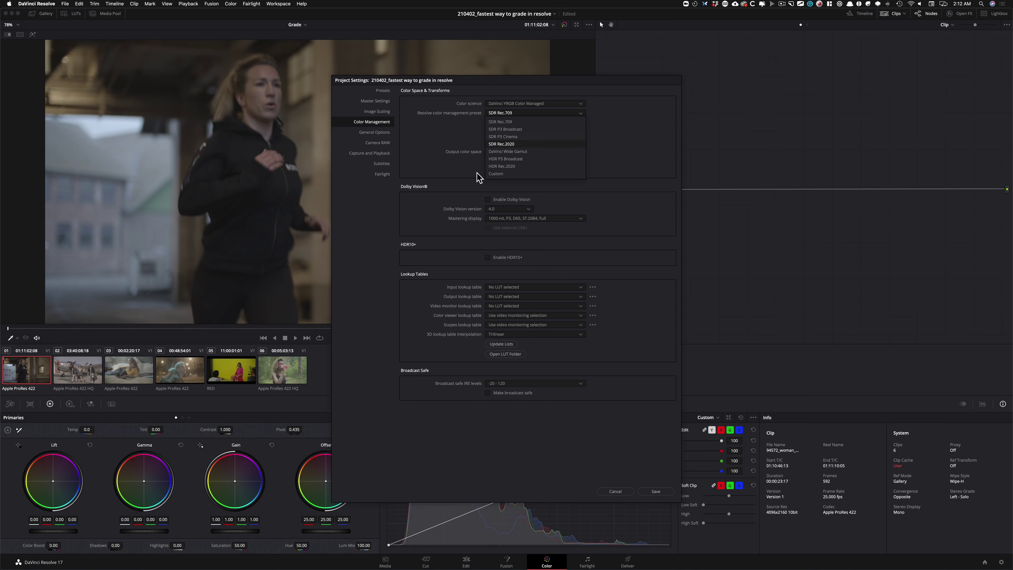
pyautogui.click(635, 142)
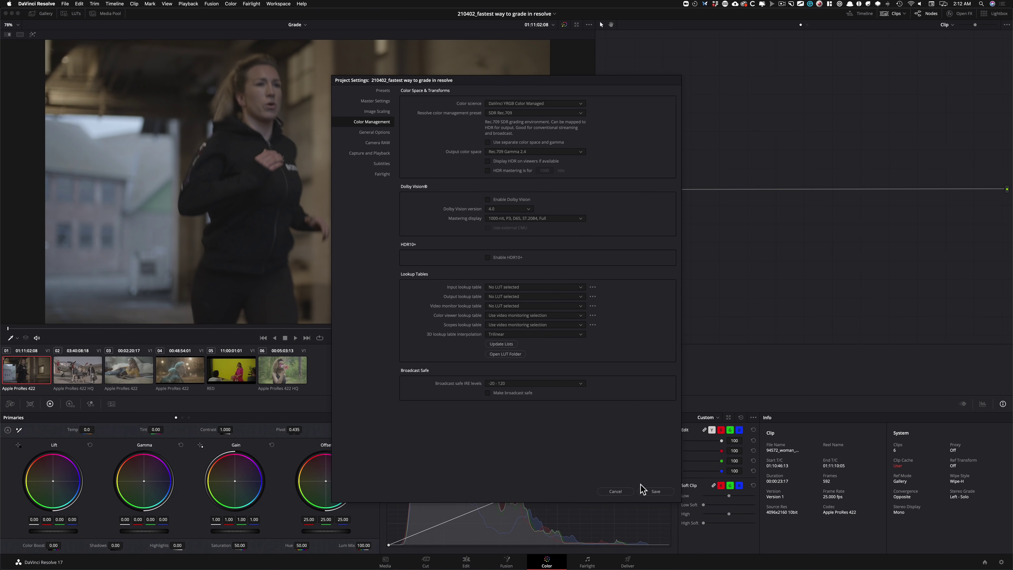
pyautogui.click(367, 90)
pyautogui.click(369, 123)
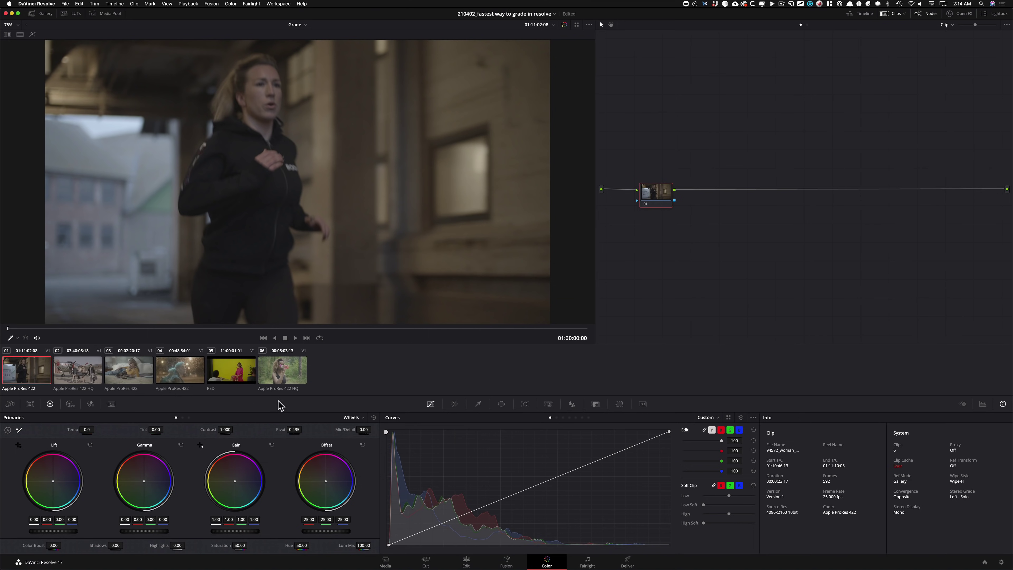
# Step: Review the airplane, bedroom, smoking-man and last clips, return to clip 01, and toggle Scopes and Info
pyautogui.click(78, 369)
pyautogui.click(129, 369)
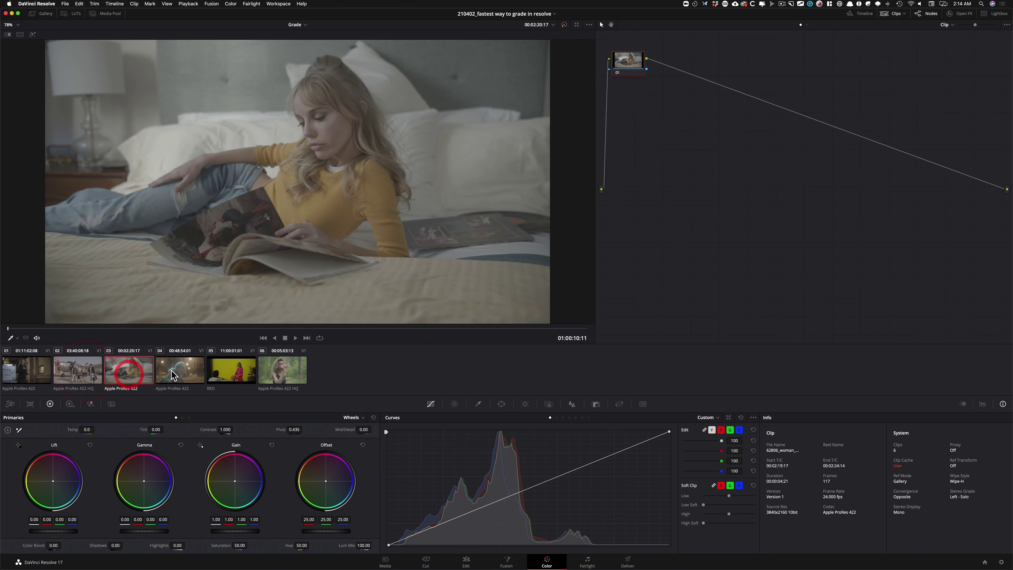
pyautogui.click(179, 369)
pyautogui.click(297, 377)
pyautogui.click(36, 372)
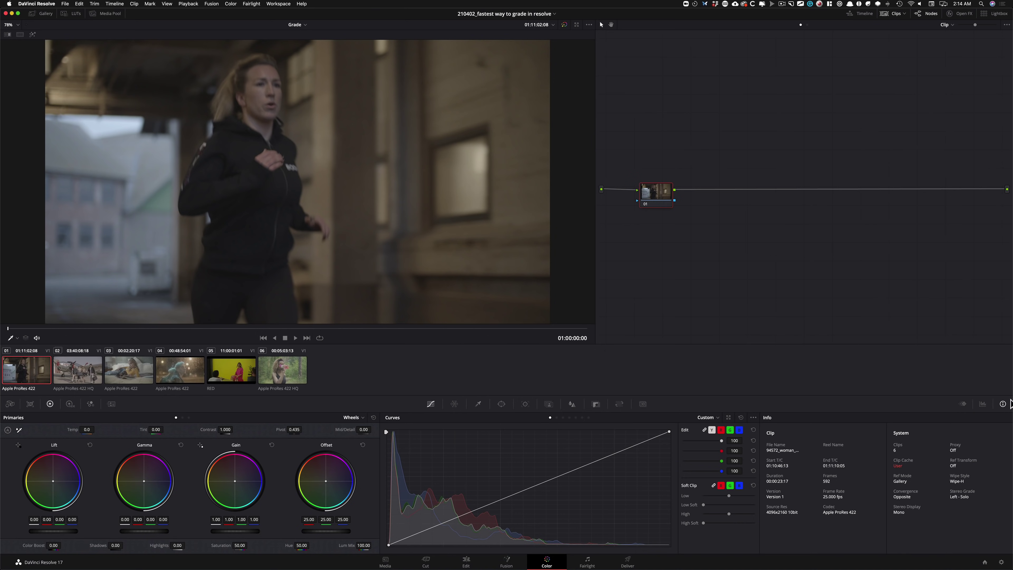
pyautogui.click(982, 403)
pyautogui.click(1002, 403)
# Step: On the Edit page, show the Metadata panel with the first V1 clip's Camera fields
pyautogui.click(469, 565)
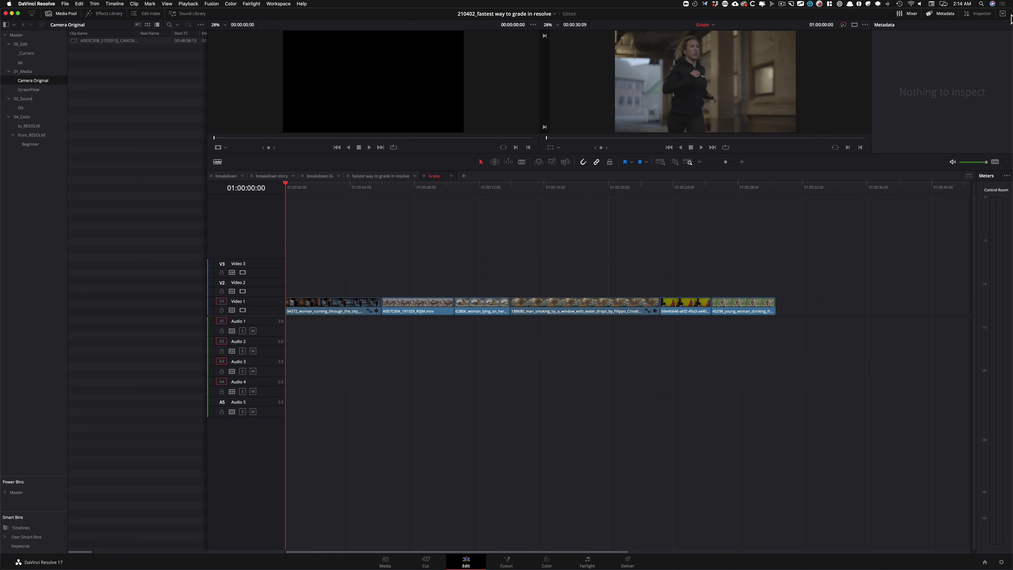
pyautogui.click(982, 13)
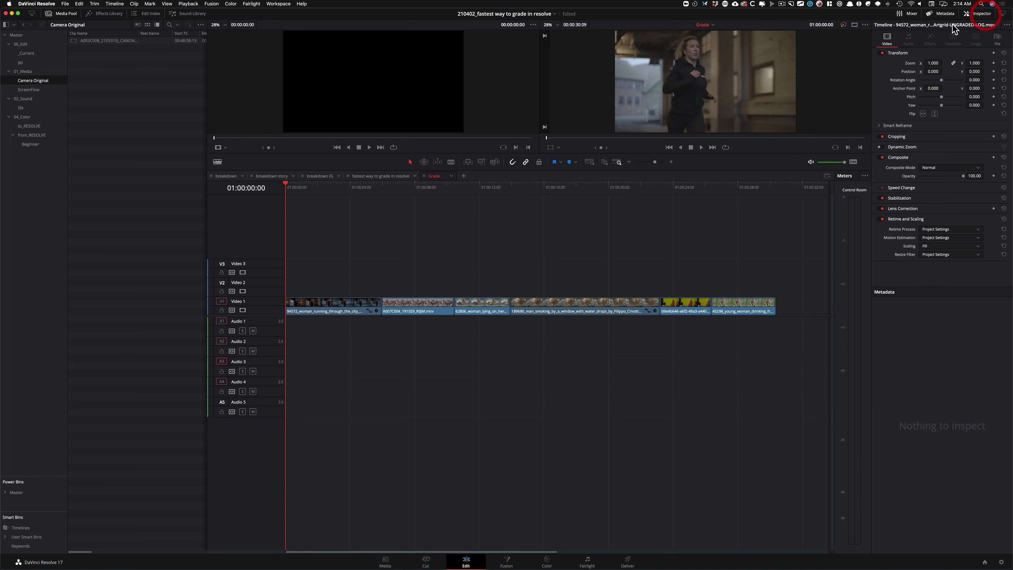
pyautogui.click(945, 14)
pyautogui.click(945, 14)
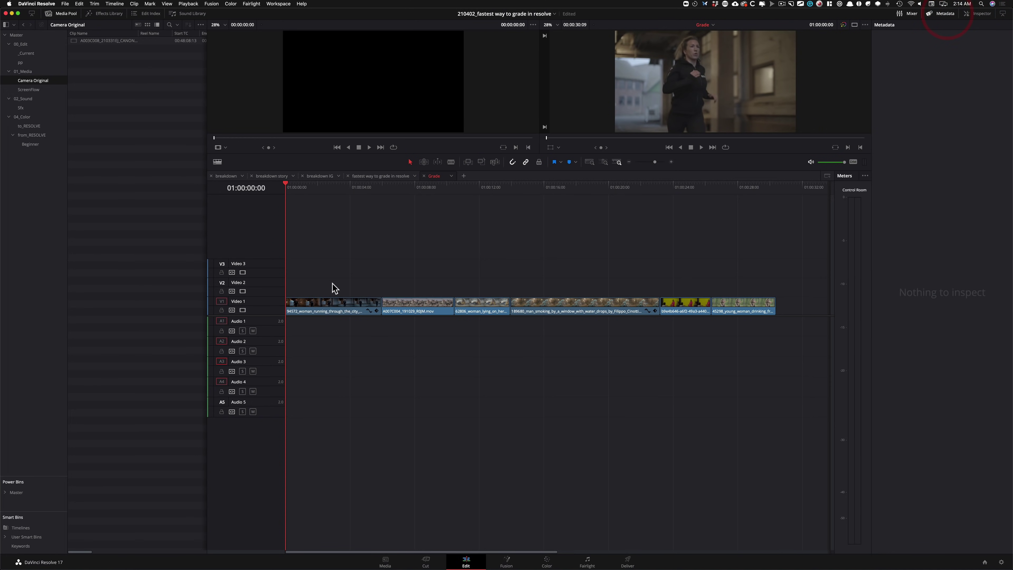
pyautogui.moveTo(342, 275); pyautogui.dragTo(317, 331)
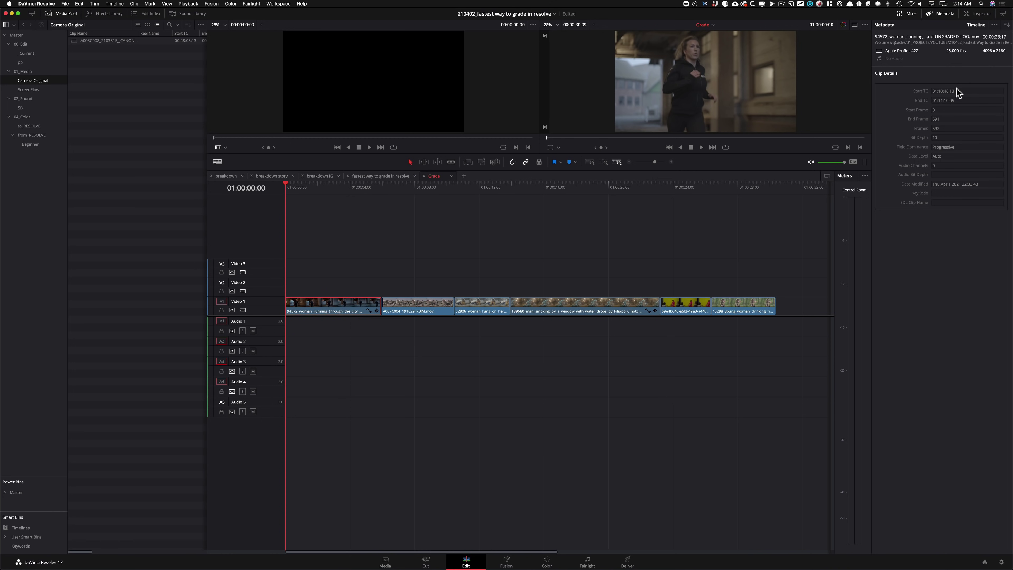
pyautogui.click(1007, 25)
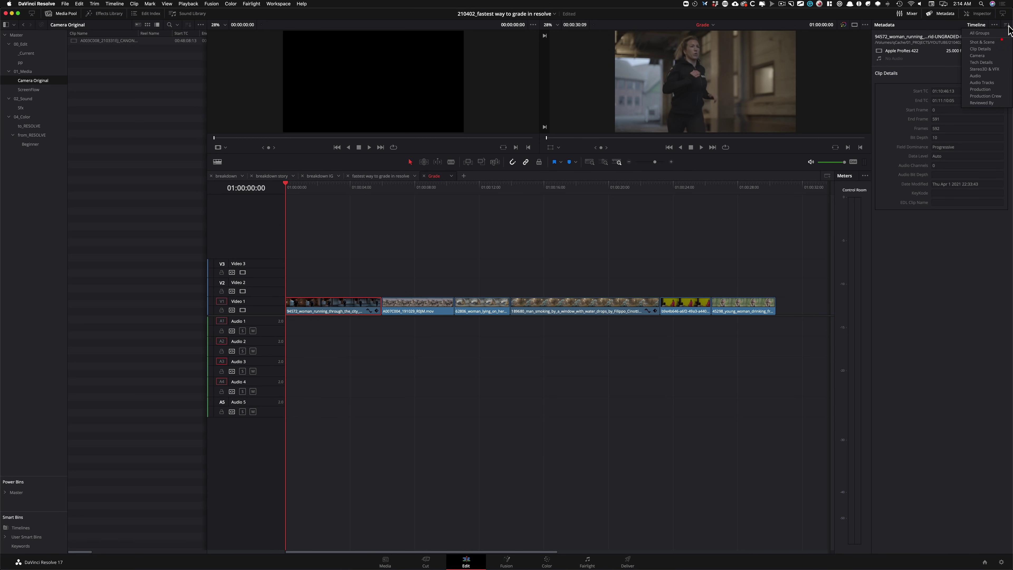
pyautogui.click(978, 55)
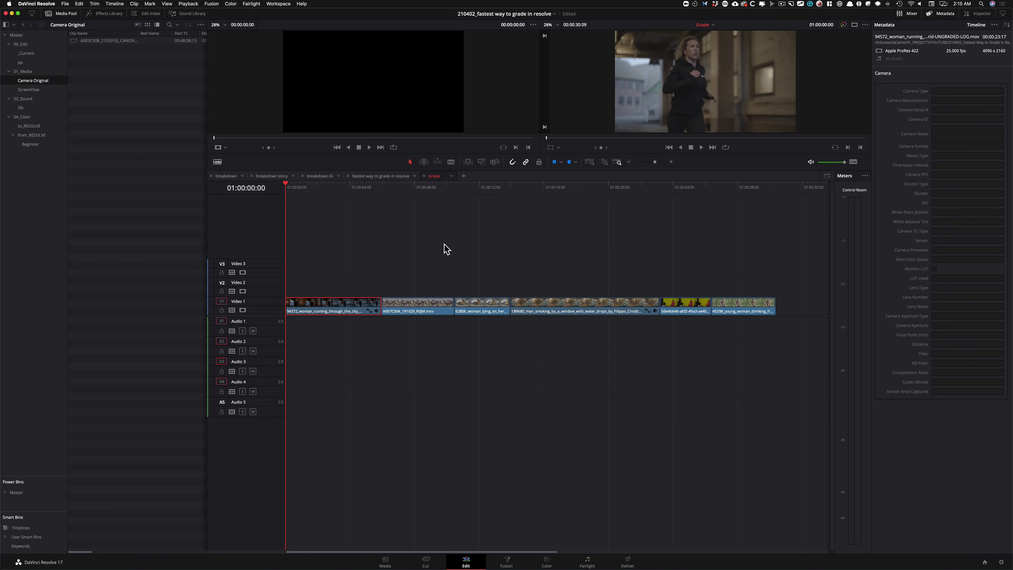
# Step: Inspect the airplane clip's Camera Firmware and Lens Type metadata without editing
pyautogui.click(410, 191)
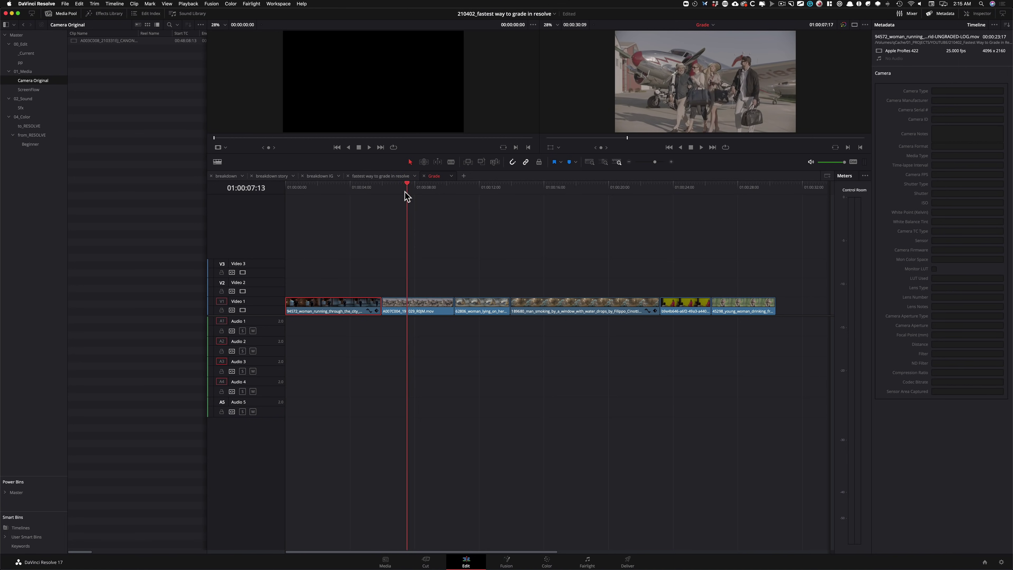
pyautogui.click(417, 311)
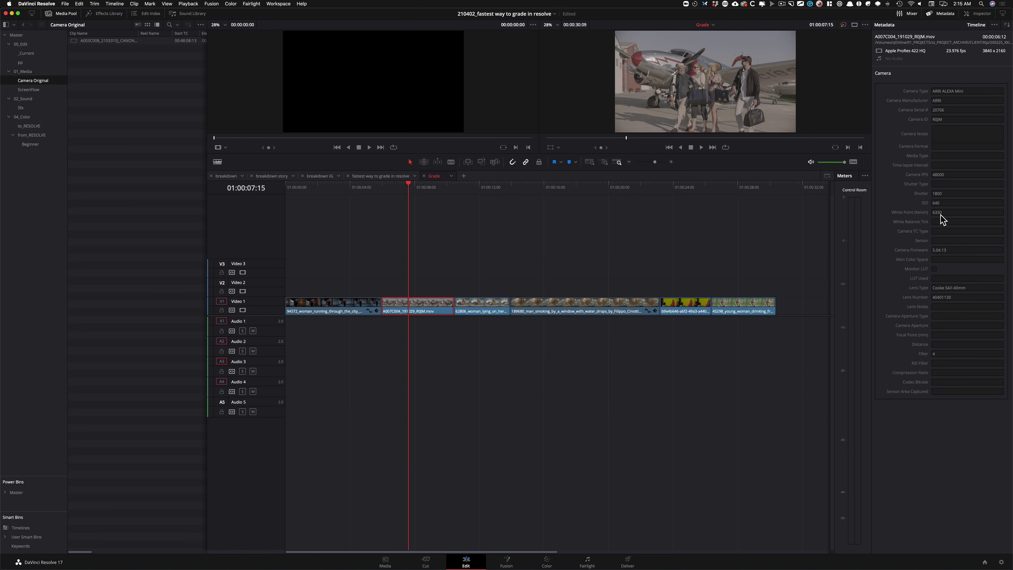
pyautogui.click(965, 250)
pyautogui.click(965, 288)
pyautogui.click(882, 271)
# Step: Check camera metadata for the bedroom, smoking-man and drinking-woman clips
pyautogui.click(482, 186)
pyautogui.click(483, 306)
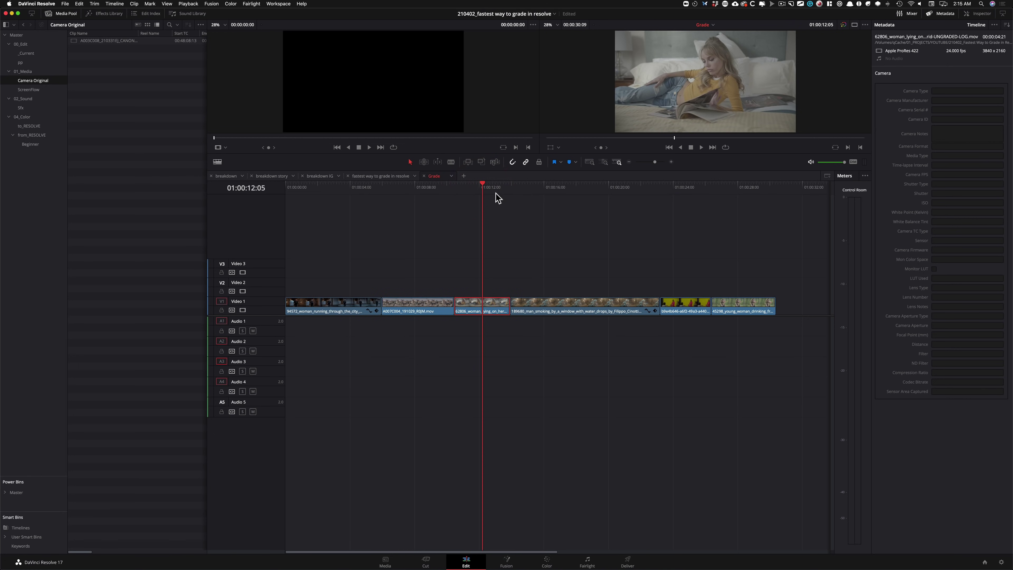
pyautogui.click(544, 193)
pyautogui.click(585, 346)
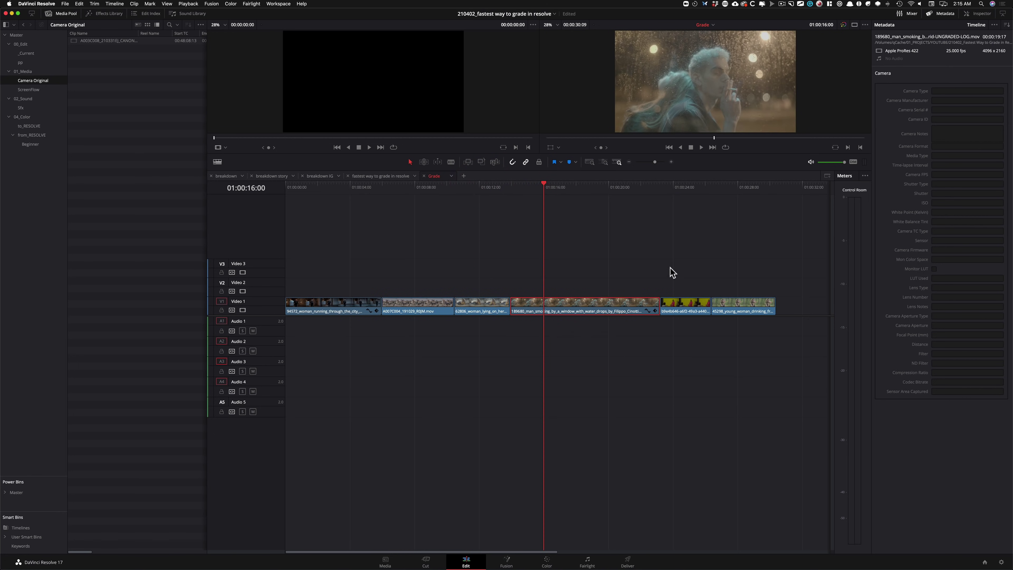
pyautogui.click(736, 186)
pyautogui.click(724, 361)
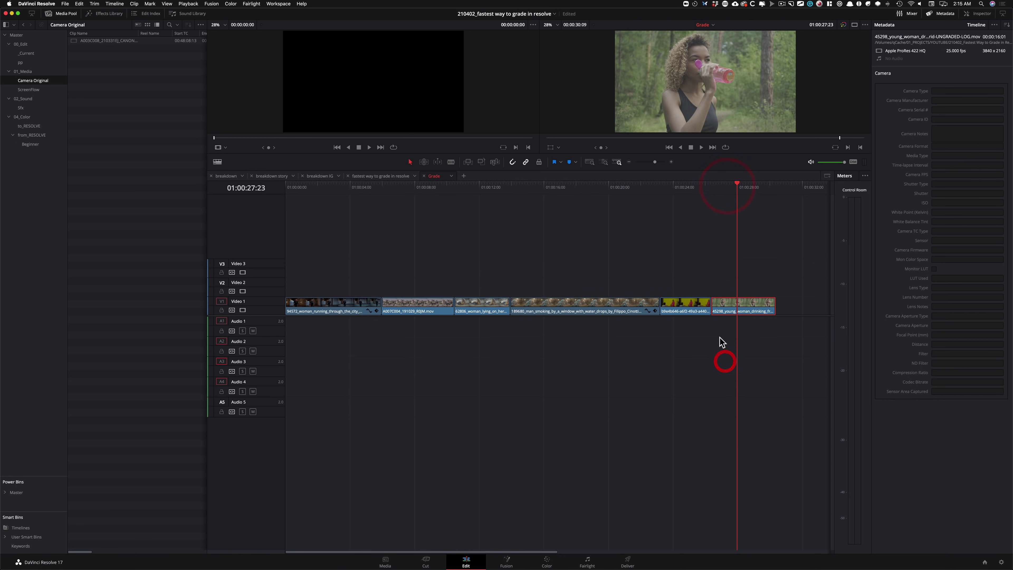
# Step: Read the yellow-studio RED clip's Lens Type, then deselect the clip
pyautogui.click(684, 186)
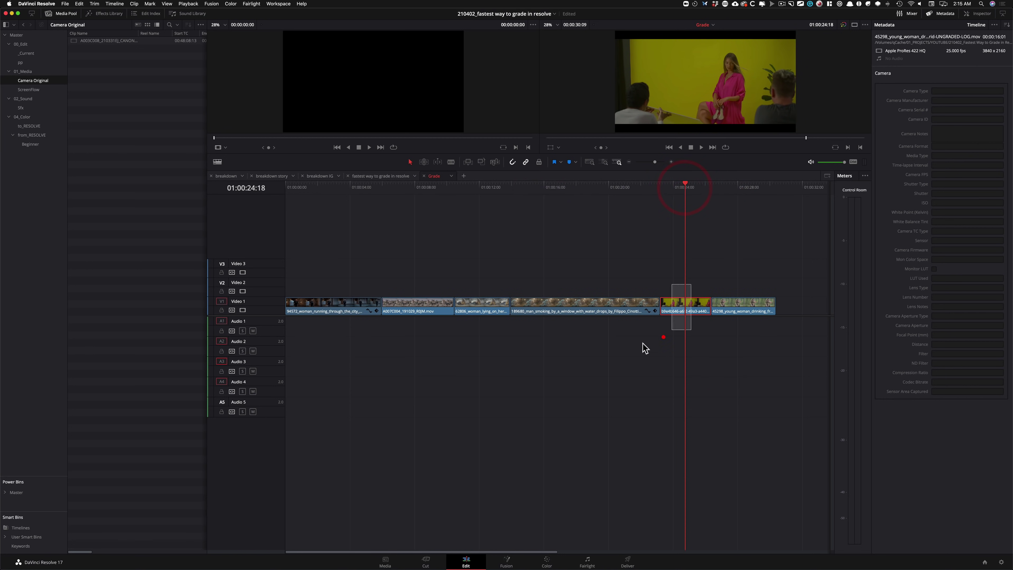
pyautogui.click(663, 337)
pyautogui.click(689, 314)
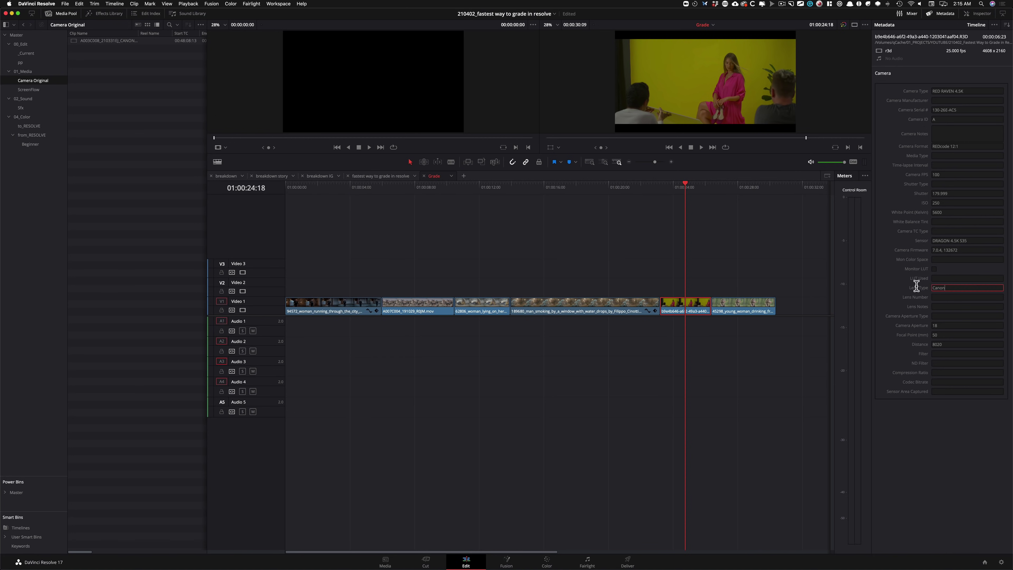
pyautogui.click(893, 285)
pyautogui.moveTo(612, 187); pyautogui.dragTo(590, 188)
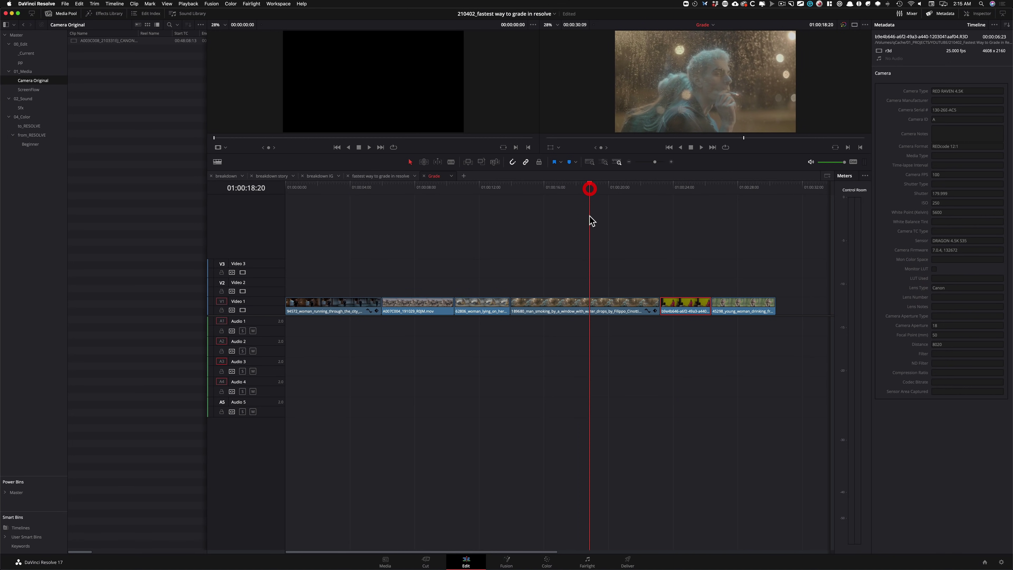
pyautogui.click(660, 227)
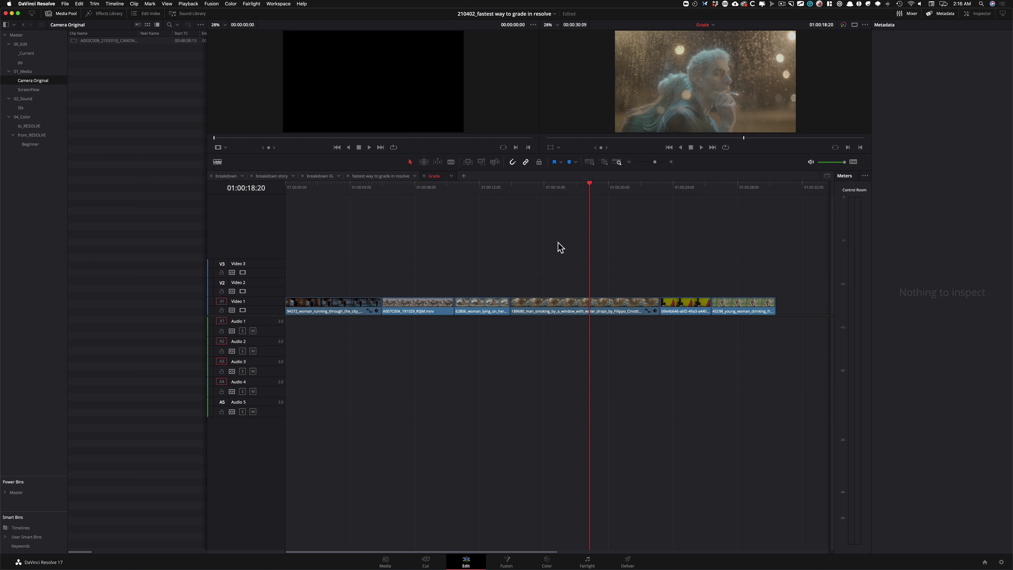
pyautogui.click(562, 564)
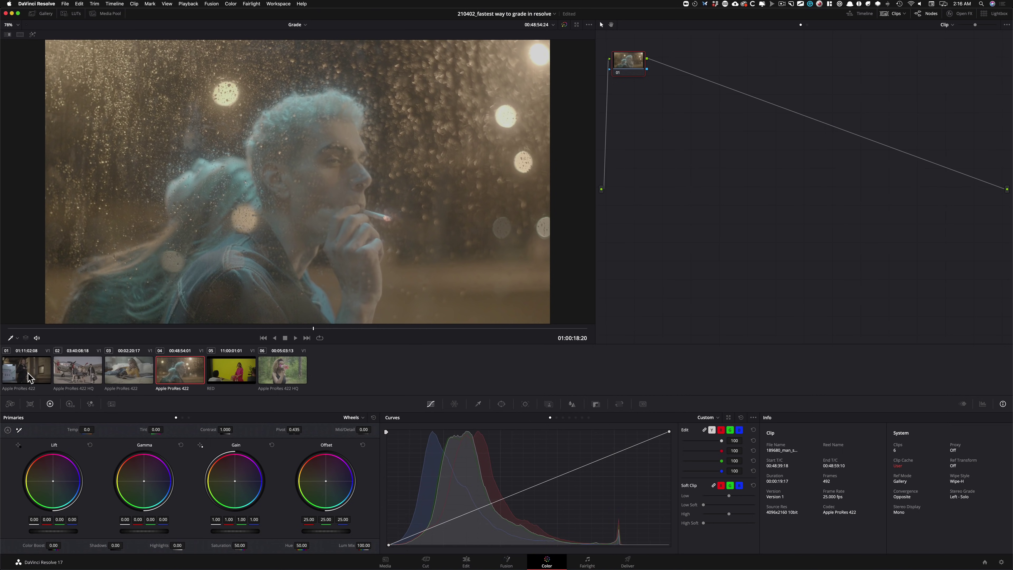
pyautogui.click(35, 376)
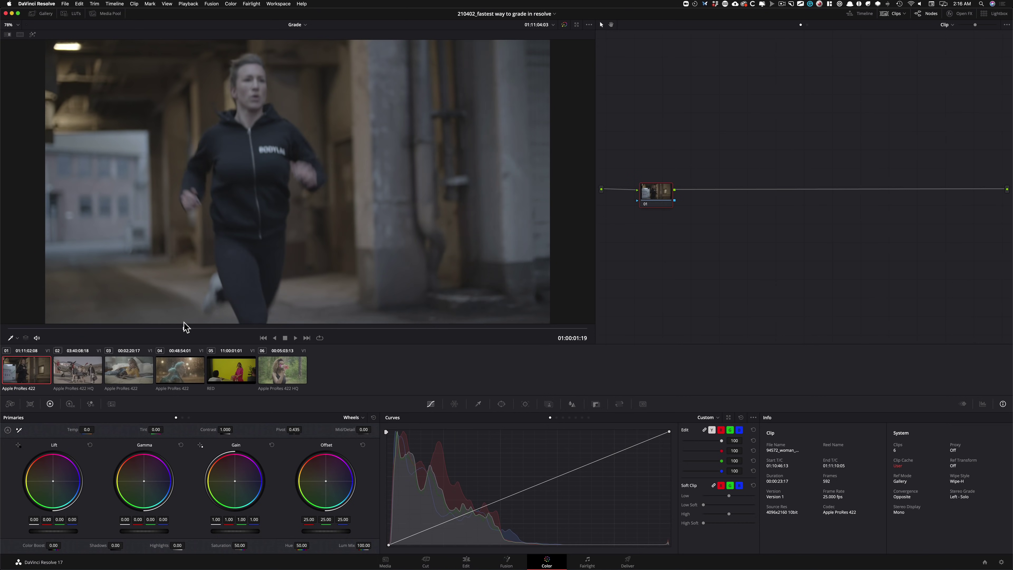
pyautogui.click(192, 327)
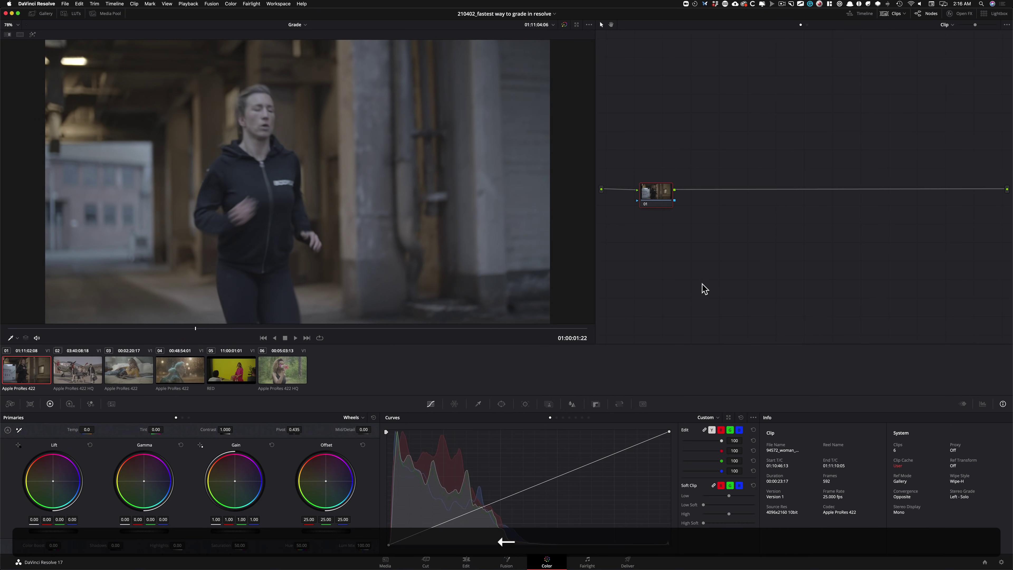
pyautogui.press('Right')
pyautogui.press('Right')
pyautogui.press('Right')
pyautogui.press('Right')
pyautogui.press('Right')
pyautogui.press('Right')
pyautogui.press('Right')
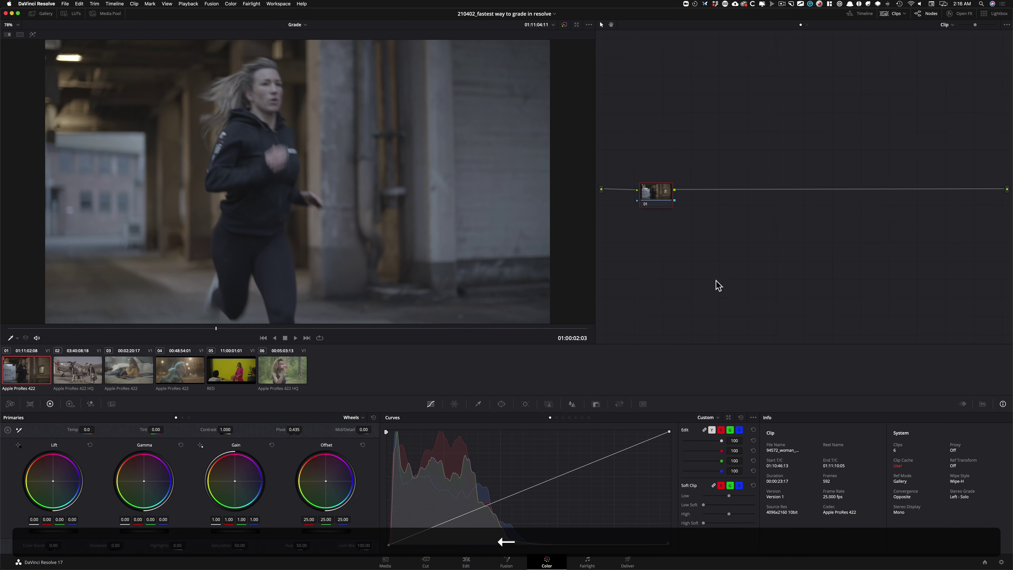
pyautogui.press('Left')
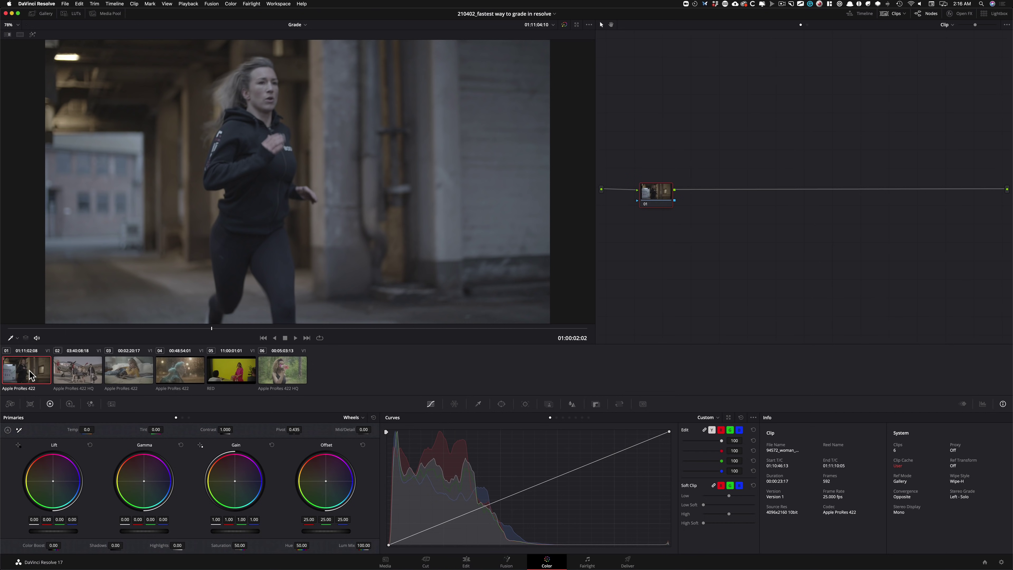
pyautogui.click(82, 374)
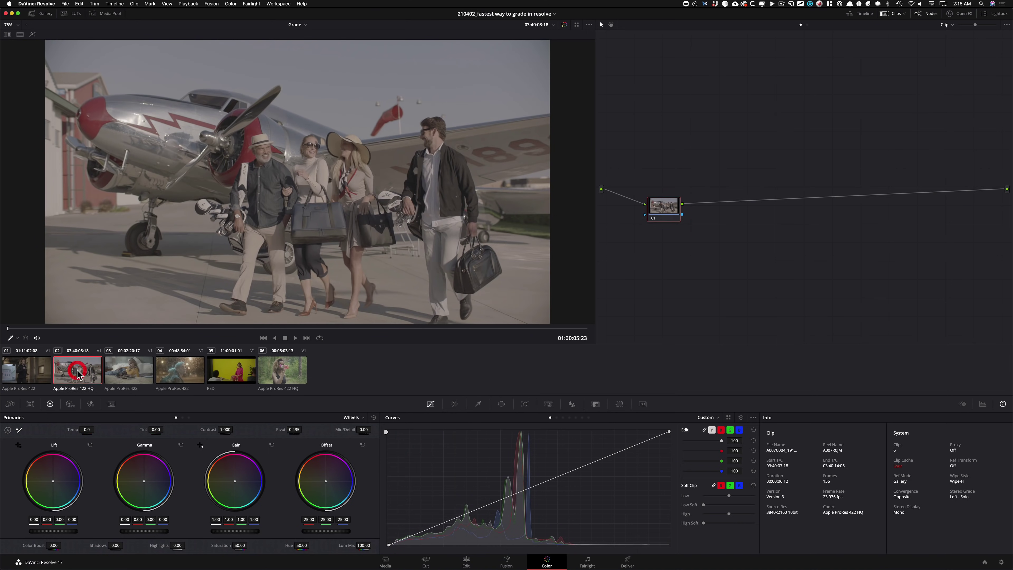
pyautogui.click(130, 375)
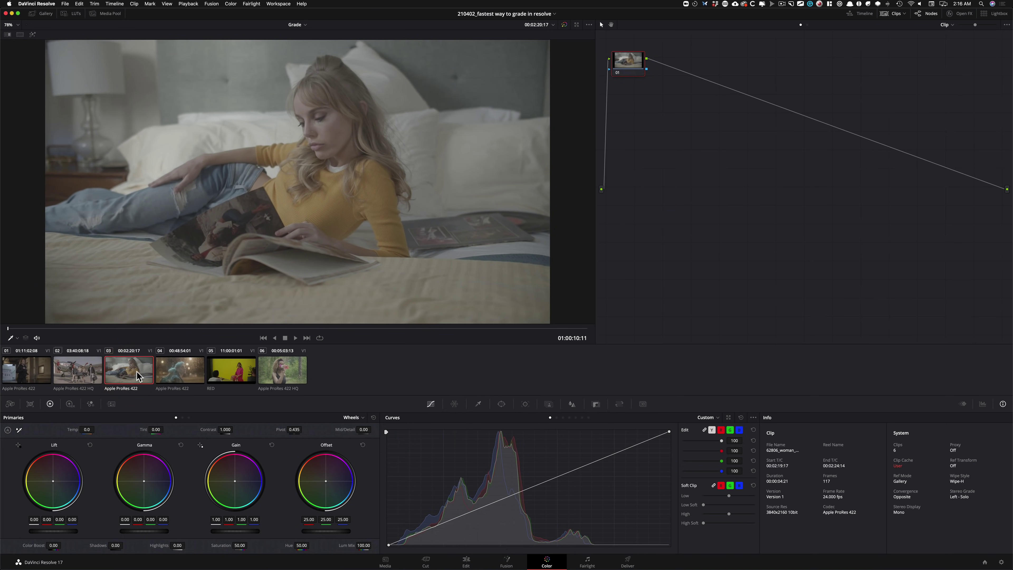
pyautogui.click(180, 376)
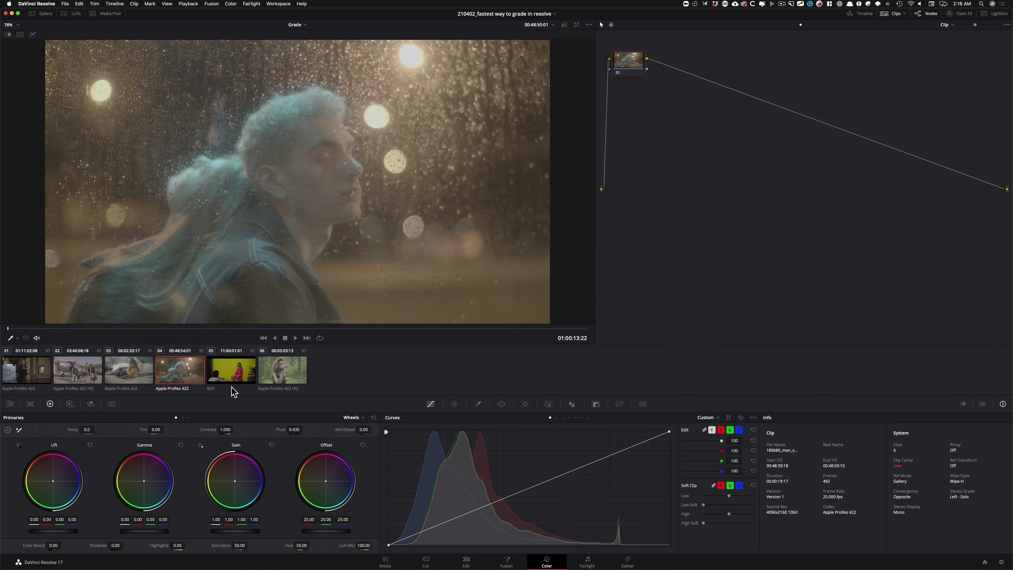
pyautogui.click(246, 372)
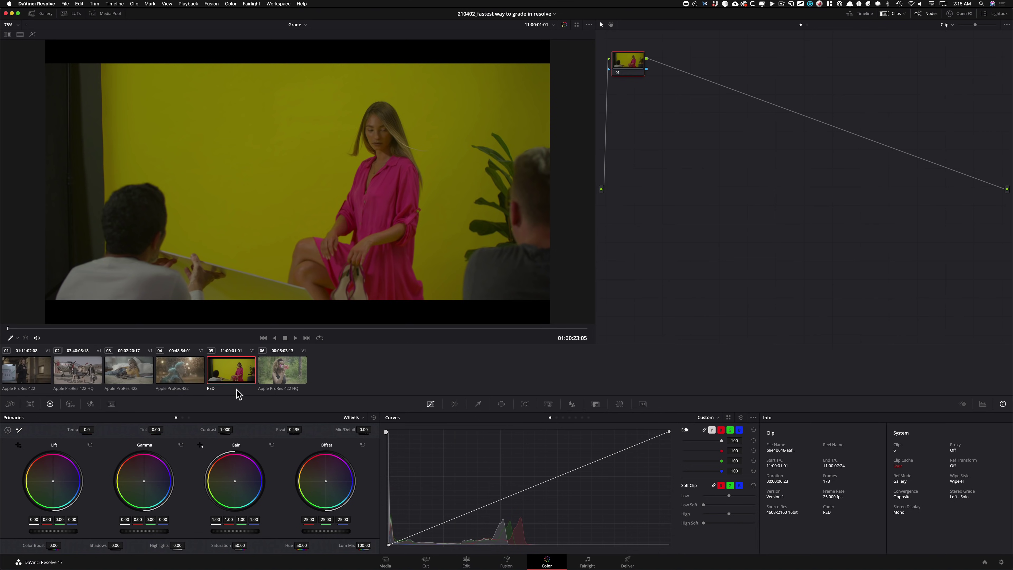
pyautogui.click(290, 370)
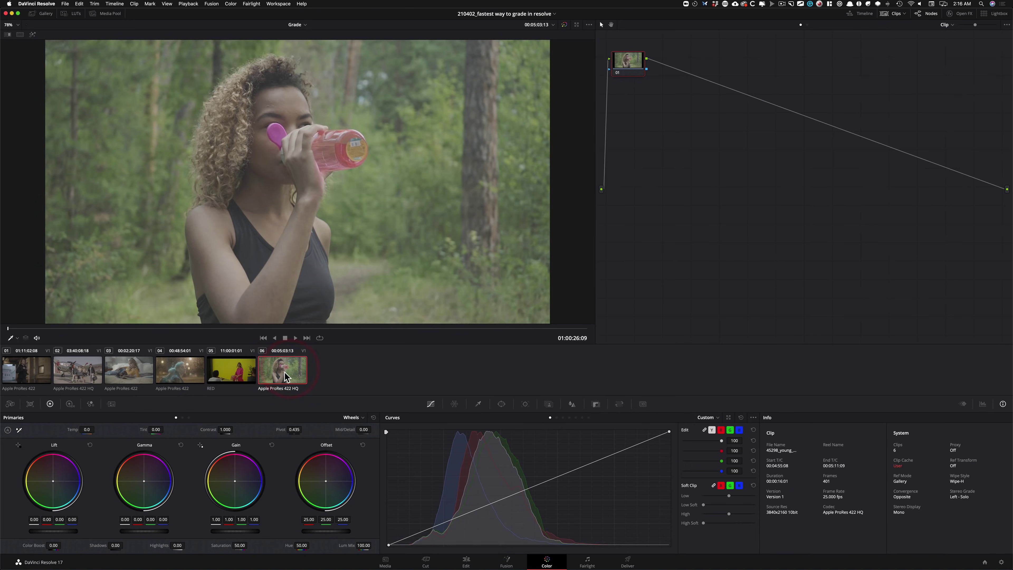
pyautogui.moveTo(92, 328); pyautogui.dragTo(421, 335)
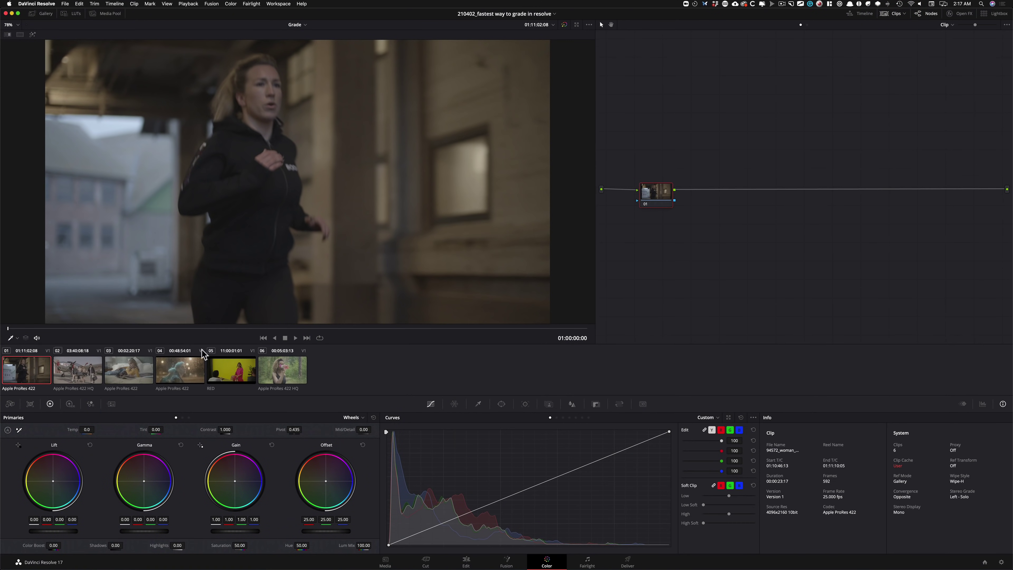
# Step: Set the runner clip's input colour space to FujiFilm F-Log and show the RGB parade
pyautogui.rightClick(14, 383)
pyautogui.moveTo(64, 296)
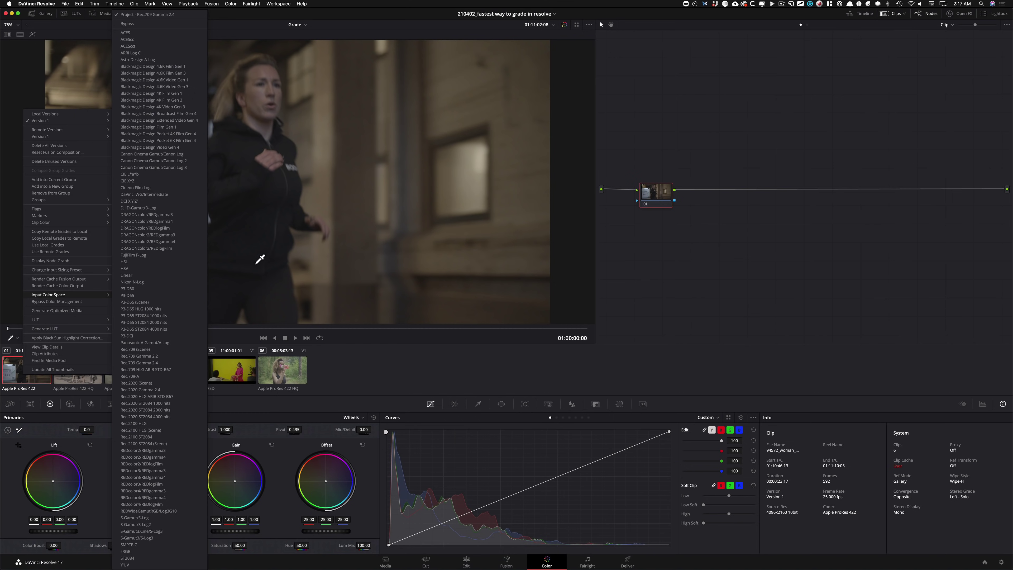
pyautogui.click(153, 255)
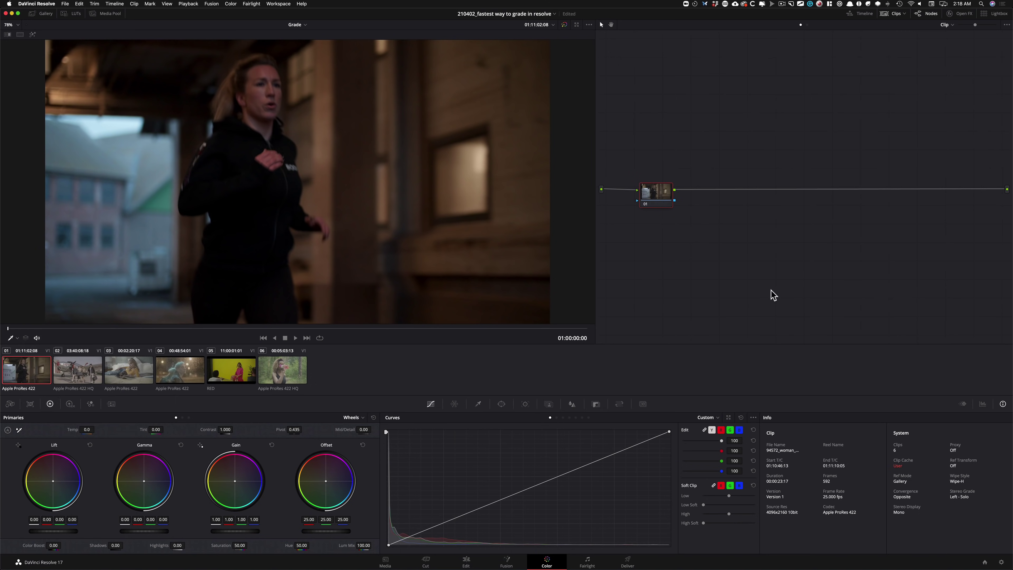
pyautogui.click(982, 403)
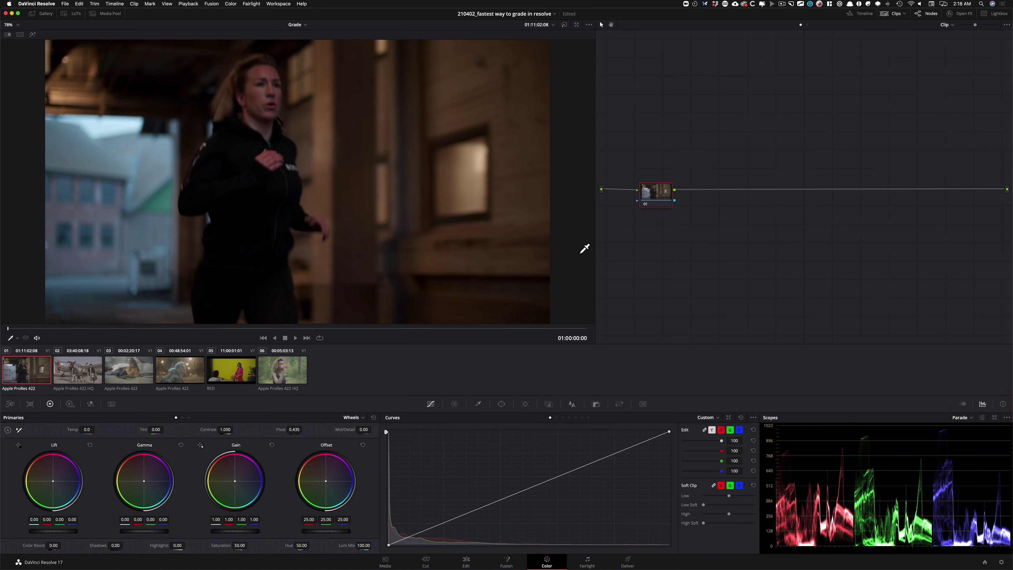
# Step: Compare the runner clip unconverted, reapply FujiFilm F-Log, and scrub to a later frame
pyautogui.rightClick(38, 375)
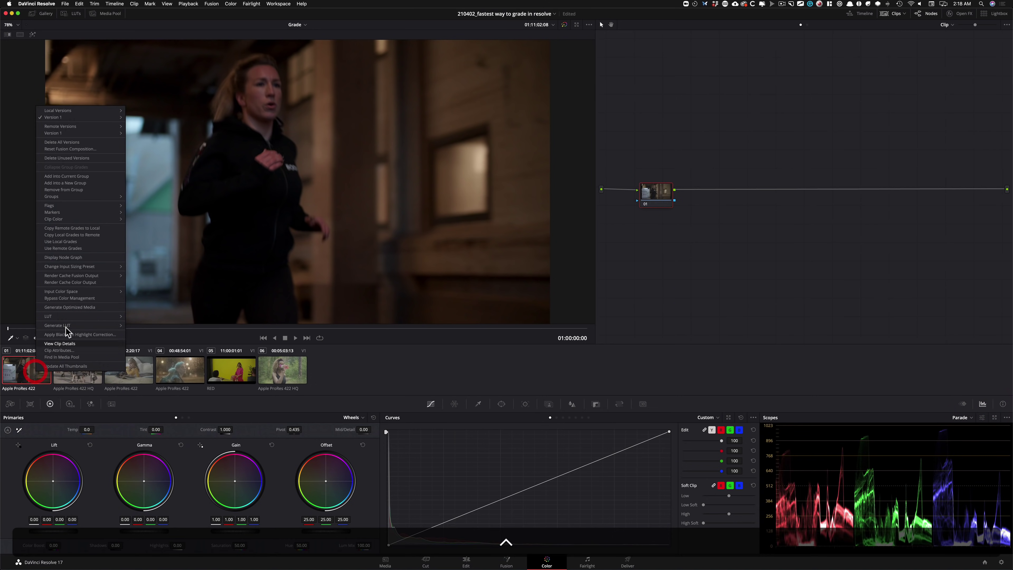
pyautogui.moveTo(97, 276)
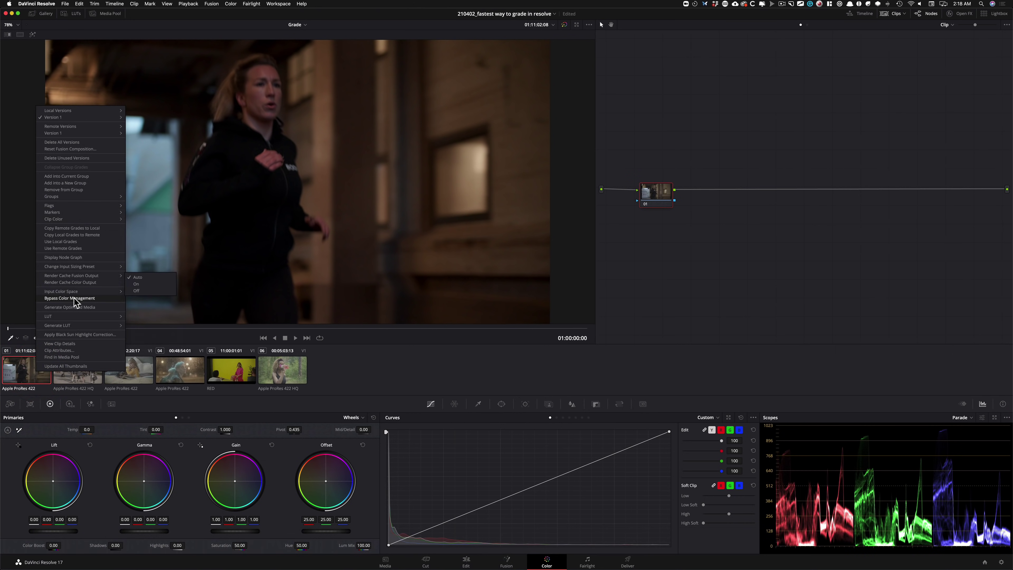
pyautogui.click(197, 15)
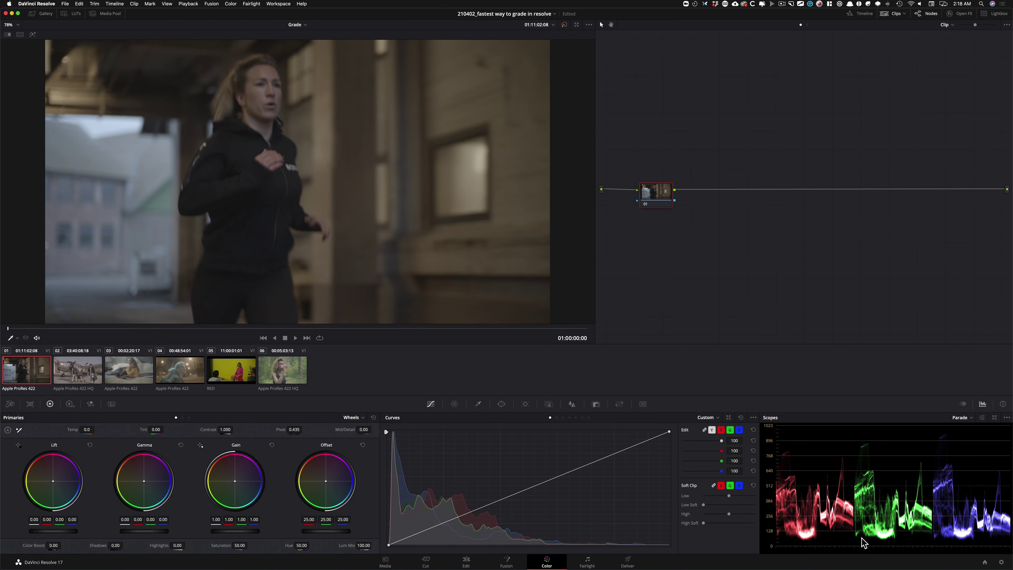
pyautogui.rightClick(18, 371)
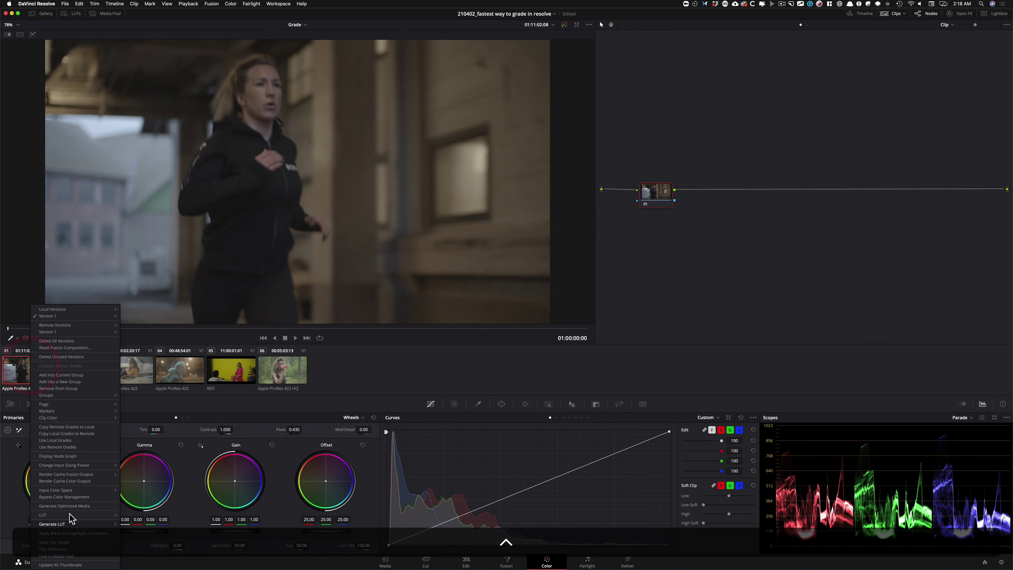
pyautogui.moveTo(92, 490)
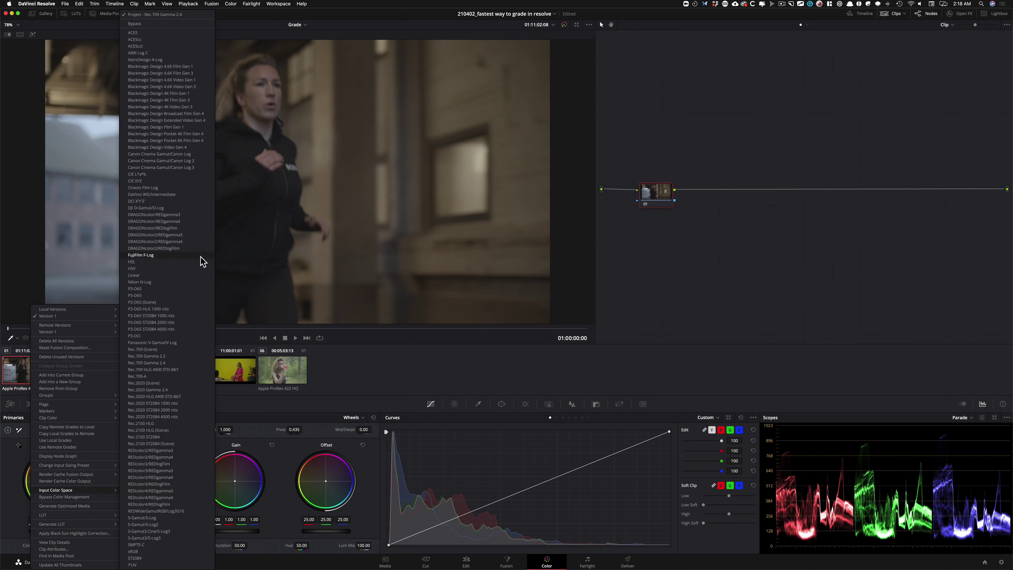
pyautogui.click(163, 256)
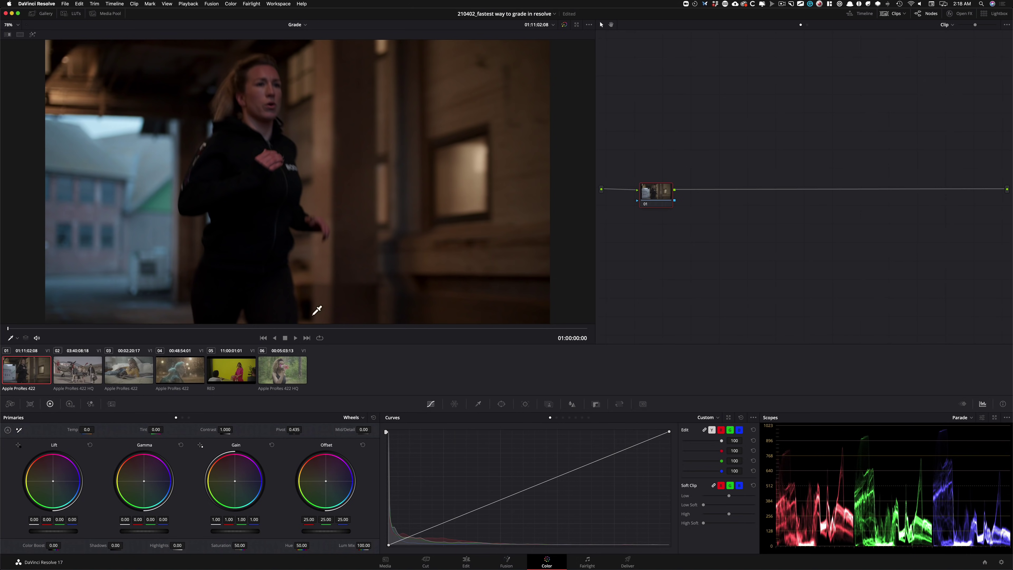
pyautogui.moveTo(108, 329); pyautogui.dragTo(261, 327)
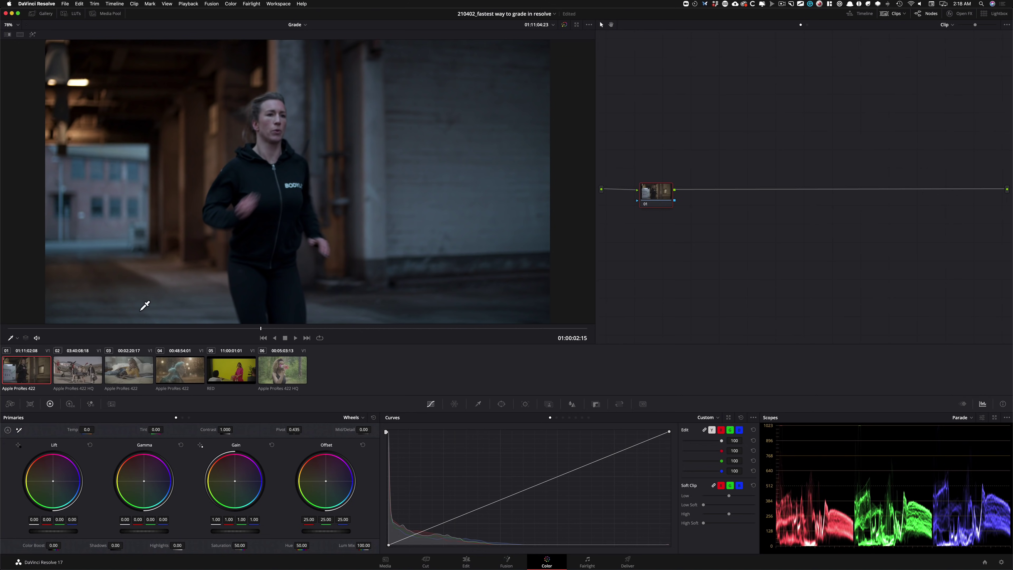
pyautogui.moveTo(260, 328); pyautogui.dragTo(326, 329)
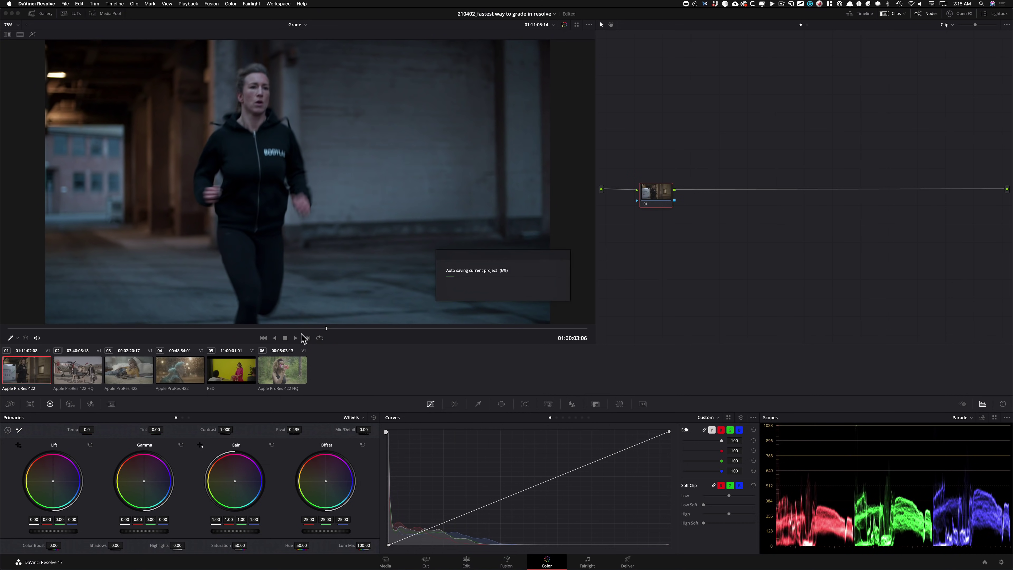
pyautogui.click(240, 327)
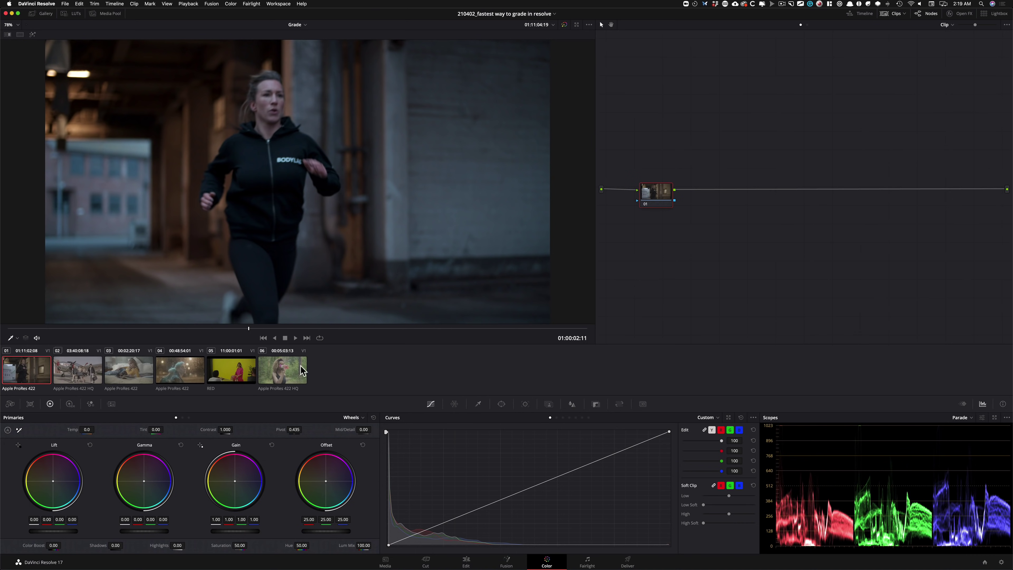
# Step: Set the airplane clip's input colour space to ARRI Log C
pyautogui.click(76, 370)
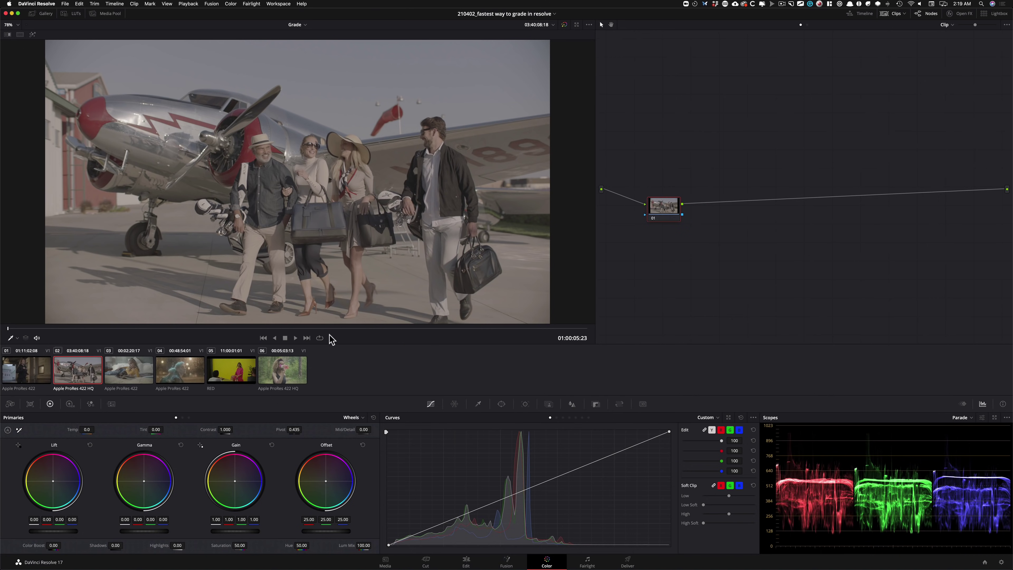
pyautogui.rightClick(76, 374)
pyautogui.moveTo(126, 282)
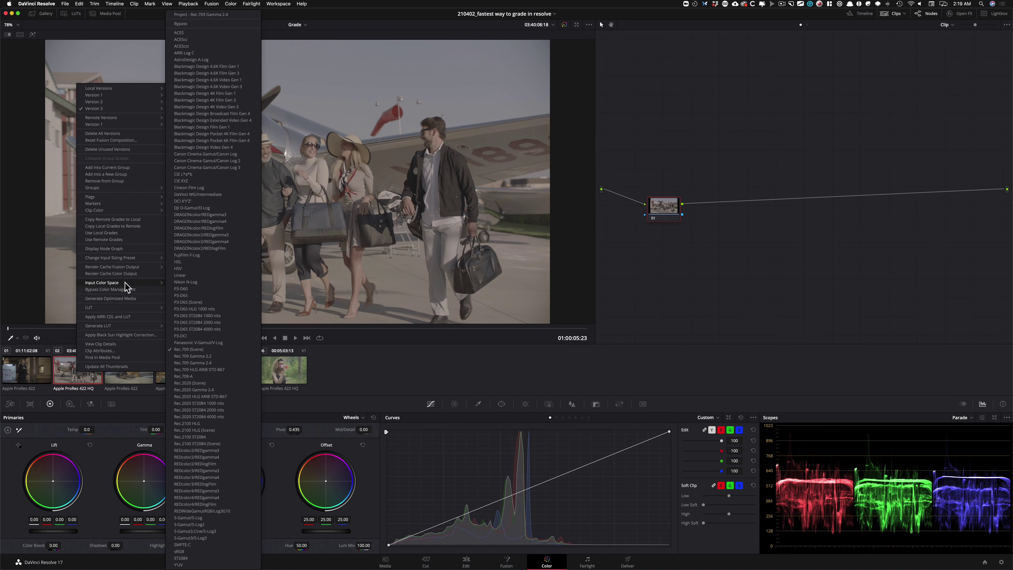
pyautogui.click(212, 54)
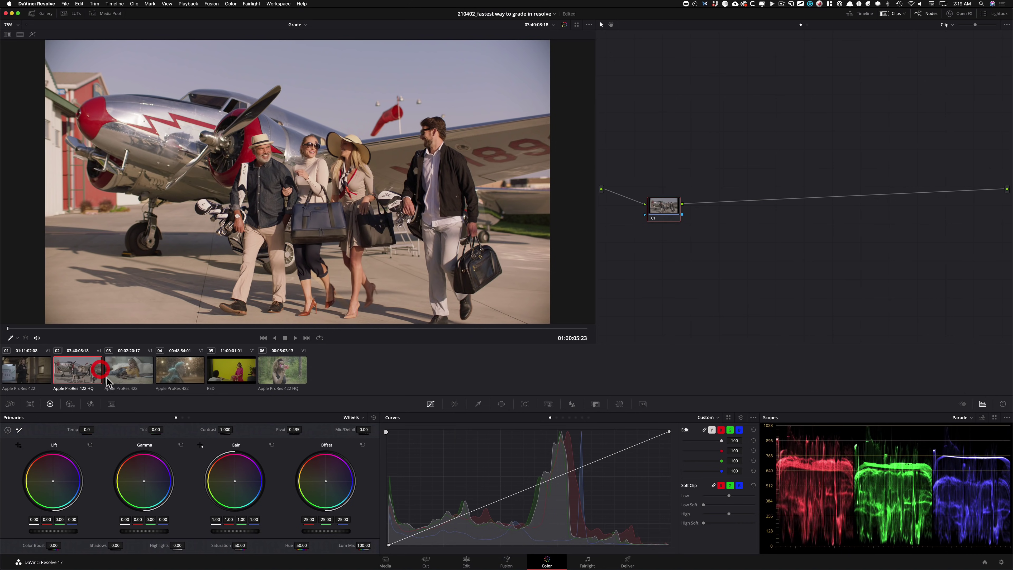
# Step: Set the bedroom clip's input colour space to Blackmagic Design Pocket 6K Film Gen 4
pyautogui.click(125, 373)
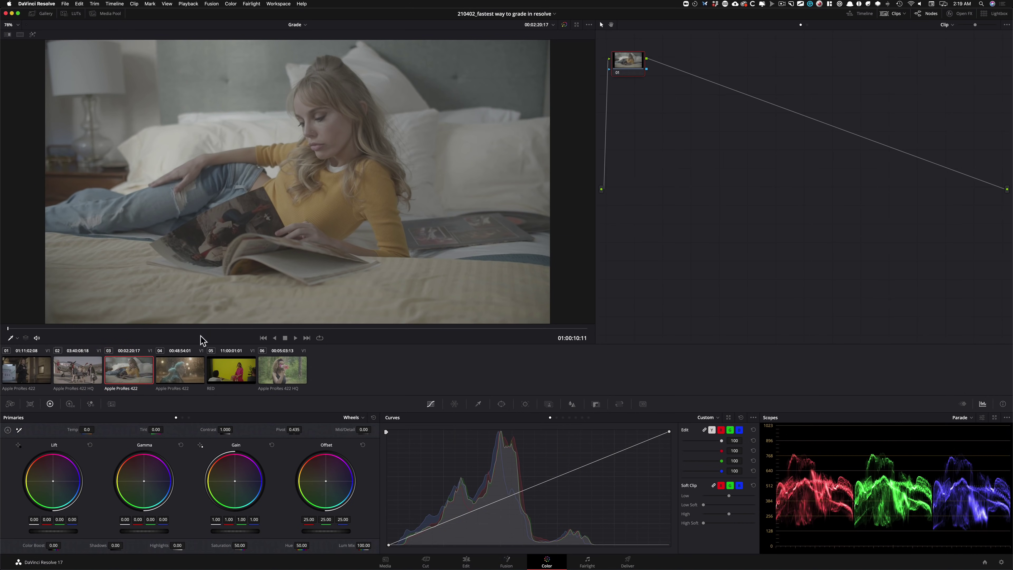
pyautogui.rightClick(127, 374)
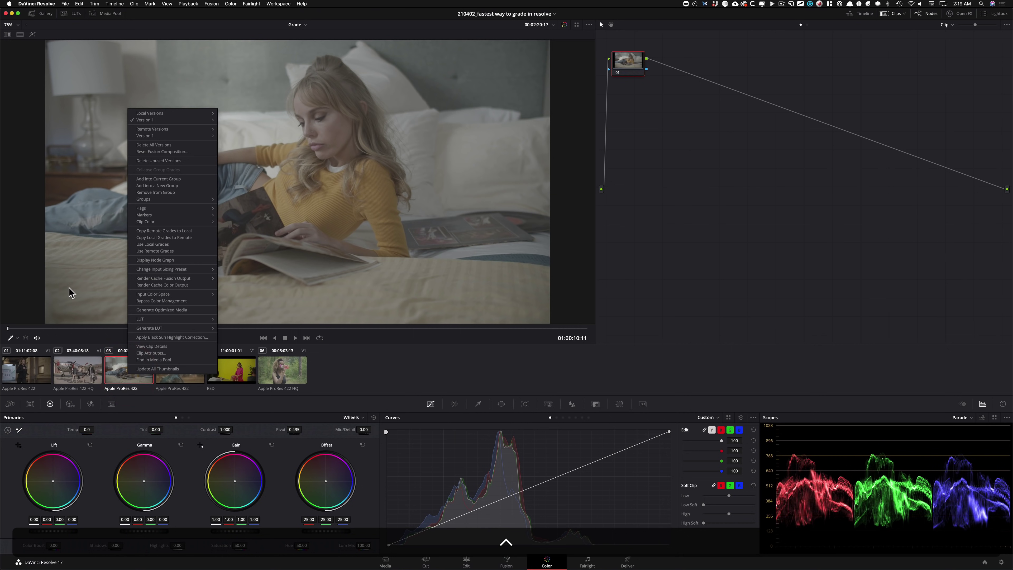
pyautogui.moveTo(199, 294)
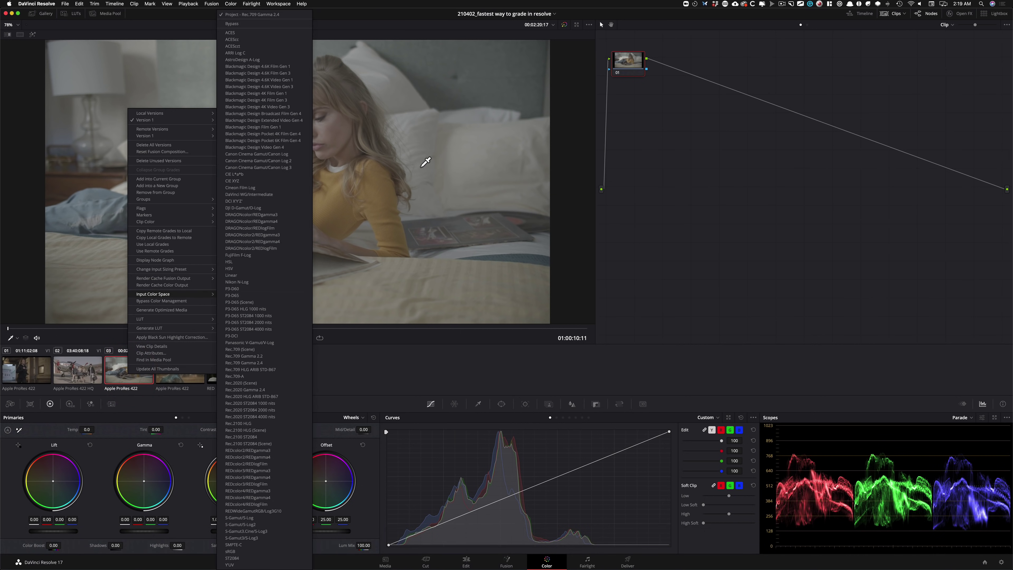
pyautogui.click(291, 141)
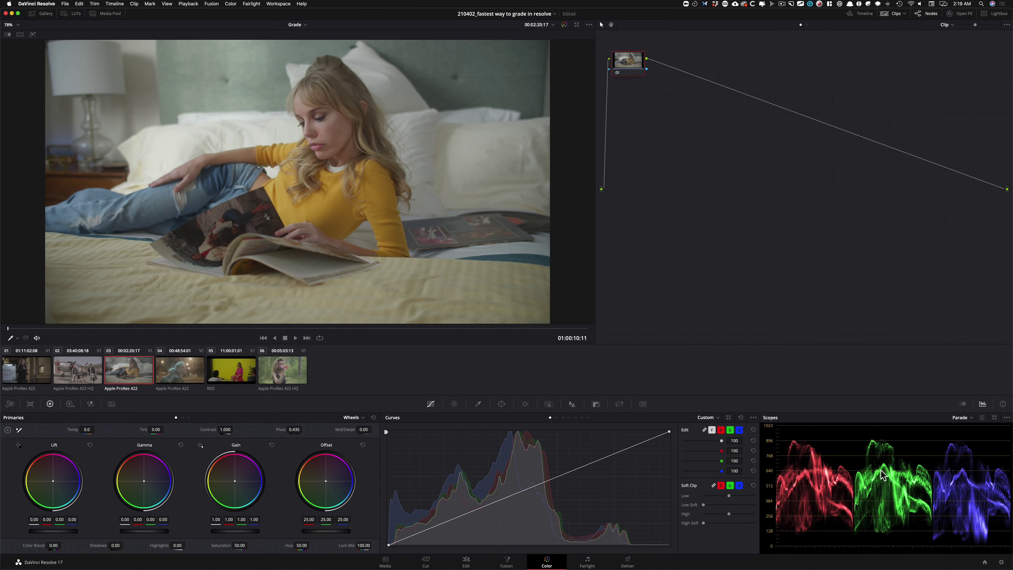
# Step: Play the smoking-man clip and set its input colour space to Canon Cinema Gamut/Canon Log2
pyautogui.click(180, 377)
pyautogui.press('space')
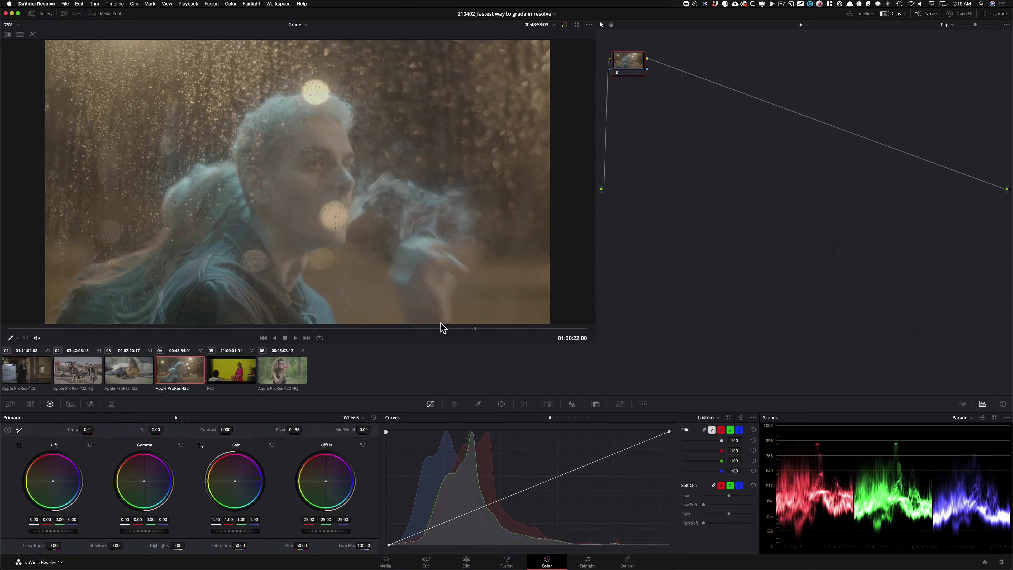
pyautogui.moveTo(399, 328); pyautogui.dragTo(360, 328)
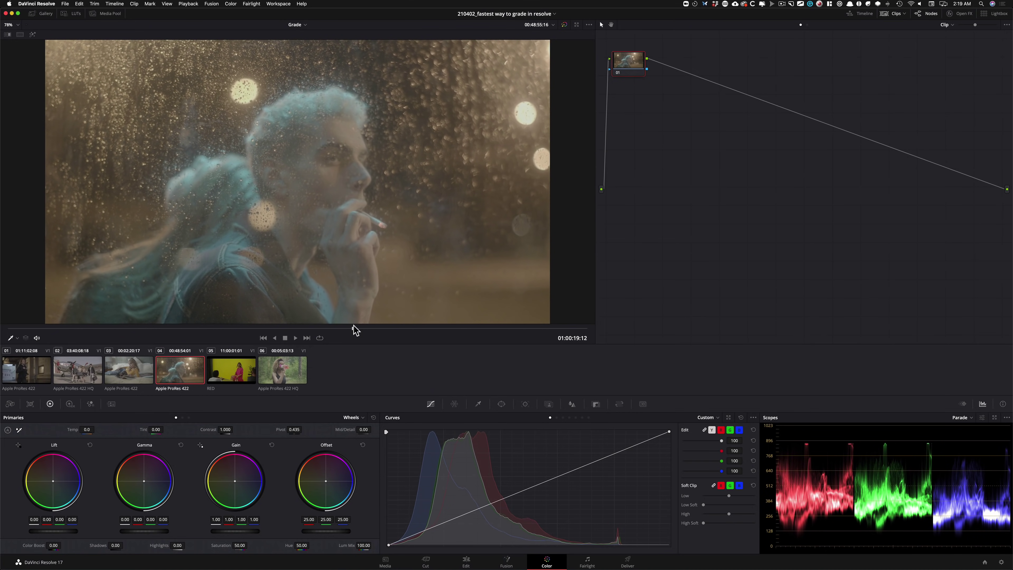
pyautogui.rightClick(189, 371)
pyautogui.moveTo(239, 288)
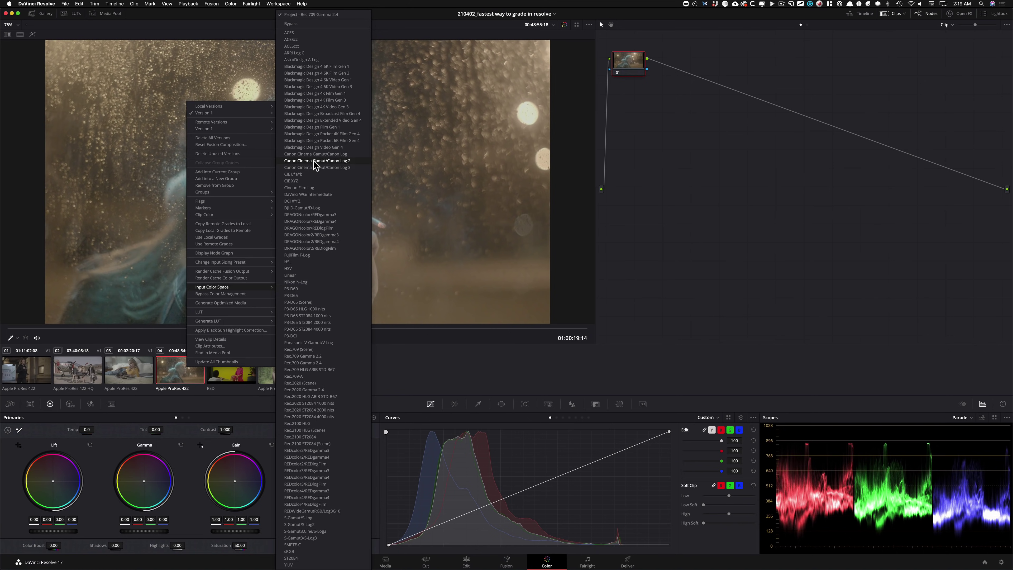
pyautogui.click(346, 161)
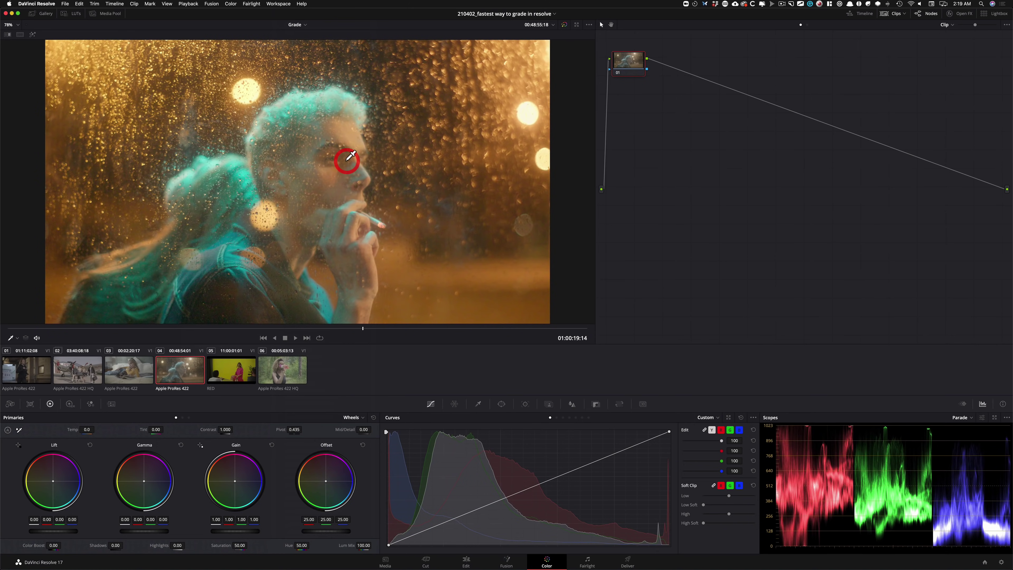
# Step: Scrub through RED clip 05, glance at clips 01 and 06, and finish on forest clip 06
pyautogui.click(243, 372)
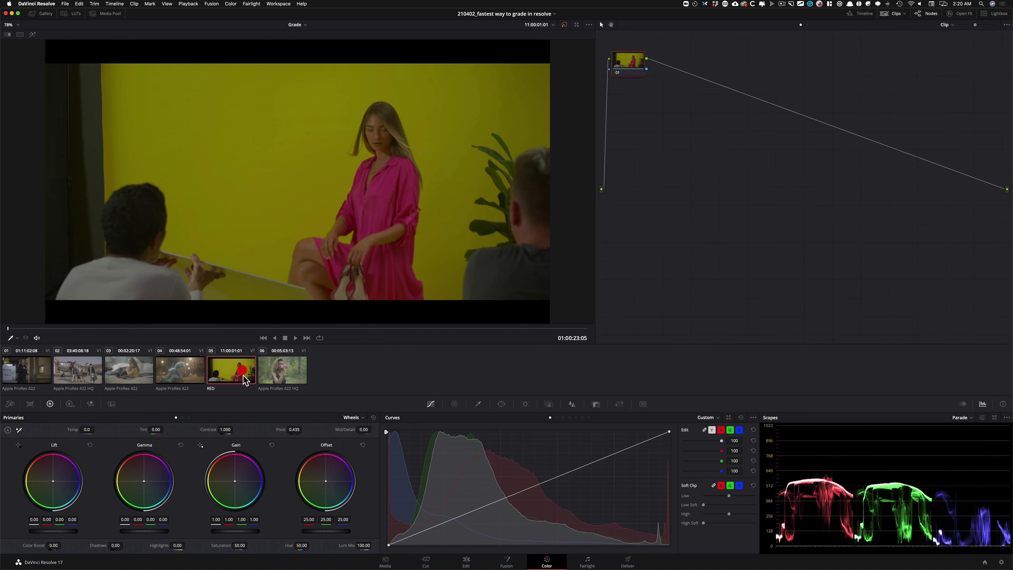
pyautogui.click(179, 329)
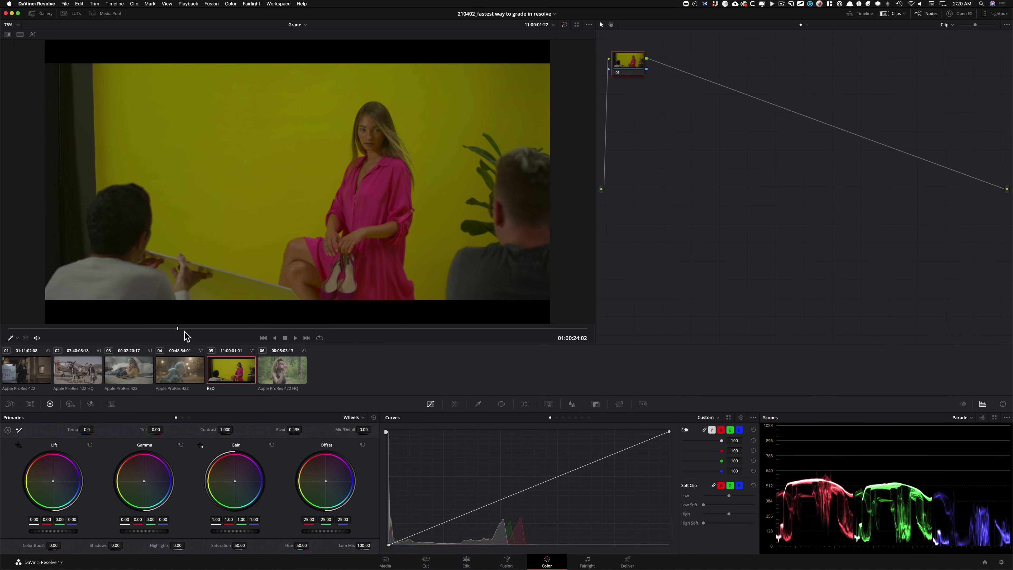
pyautogui.press('Up')
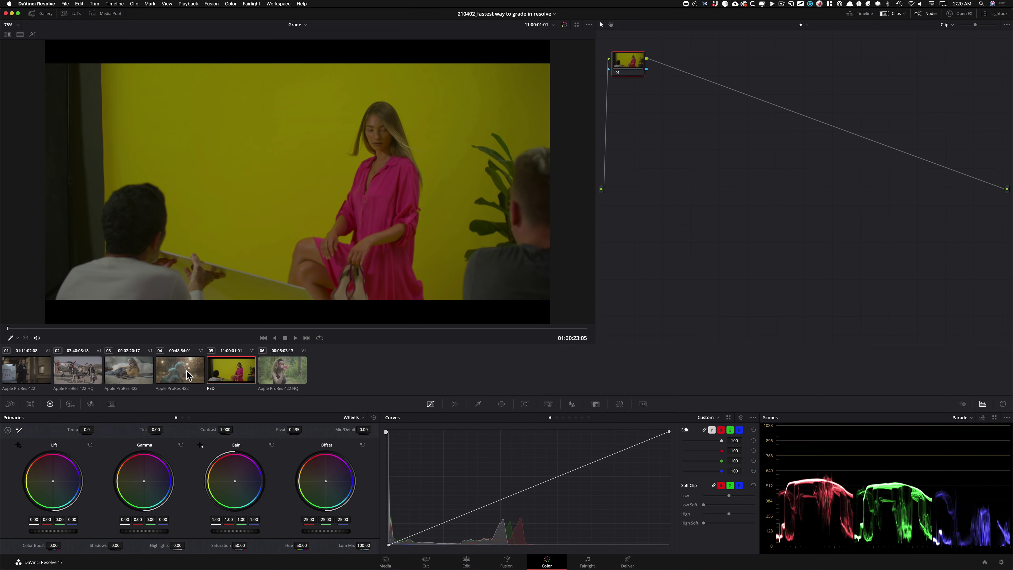
pyautogui.press('Up')
pyautogui.press('Up')
pyautogui.press('Up')
pyautogui.press('Up')
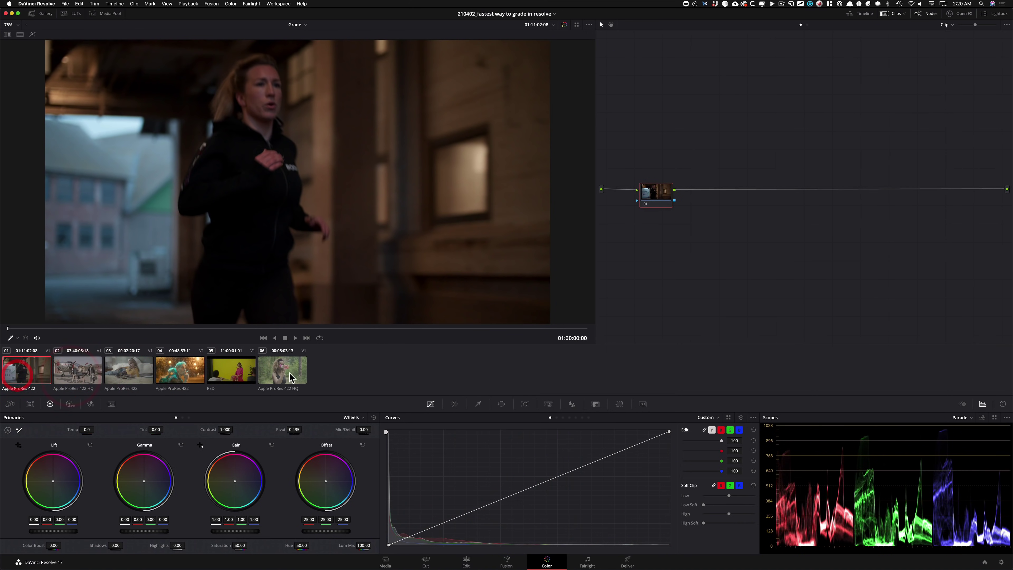
pyautogui.click(291, 376)
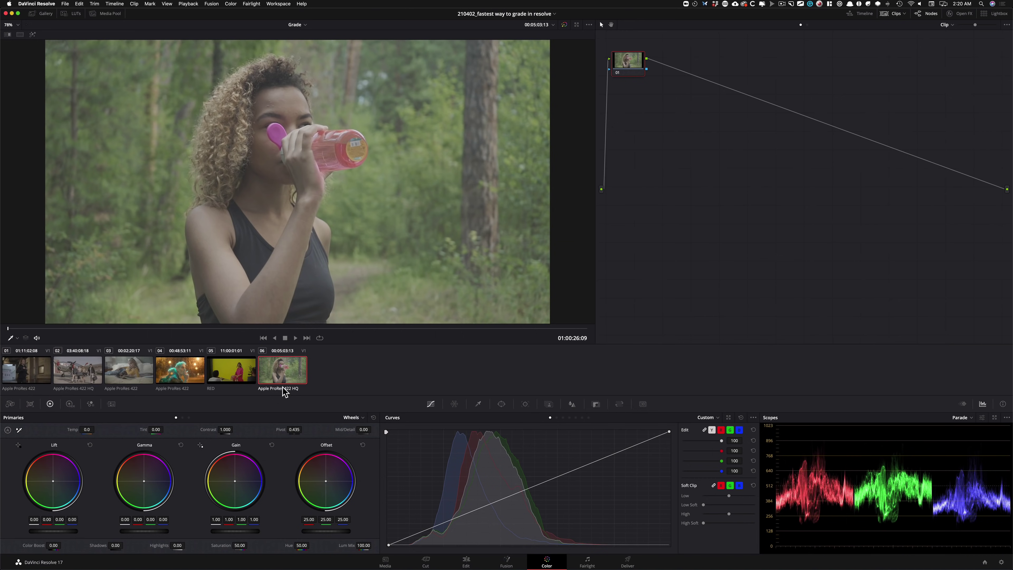
pyautogui.click(237, 377)
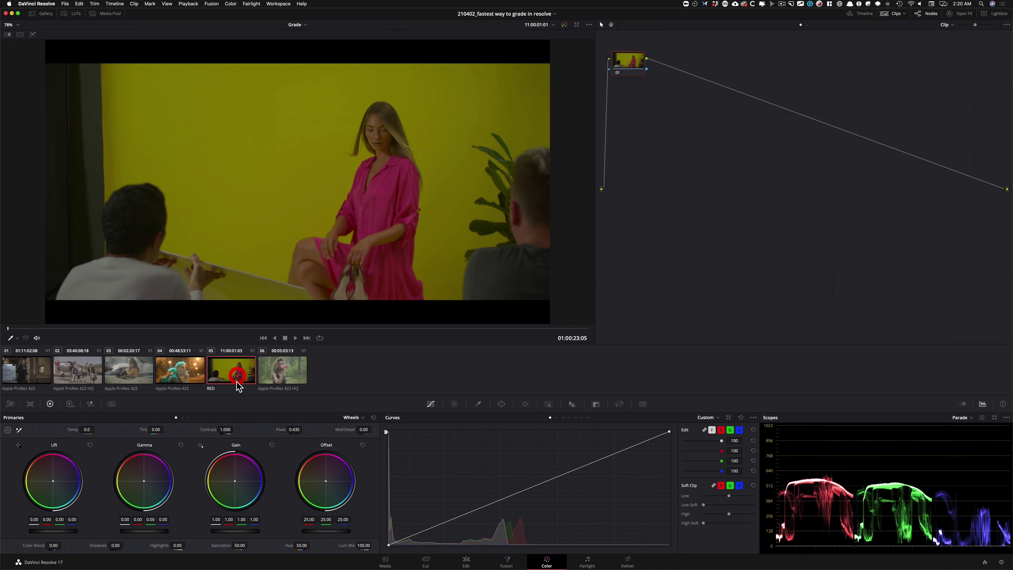
pyautogui.moveTo(91, 328); pyautogui.dragTo(285, 331)
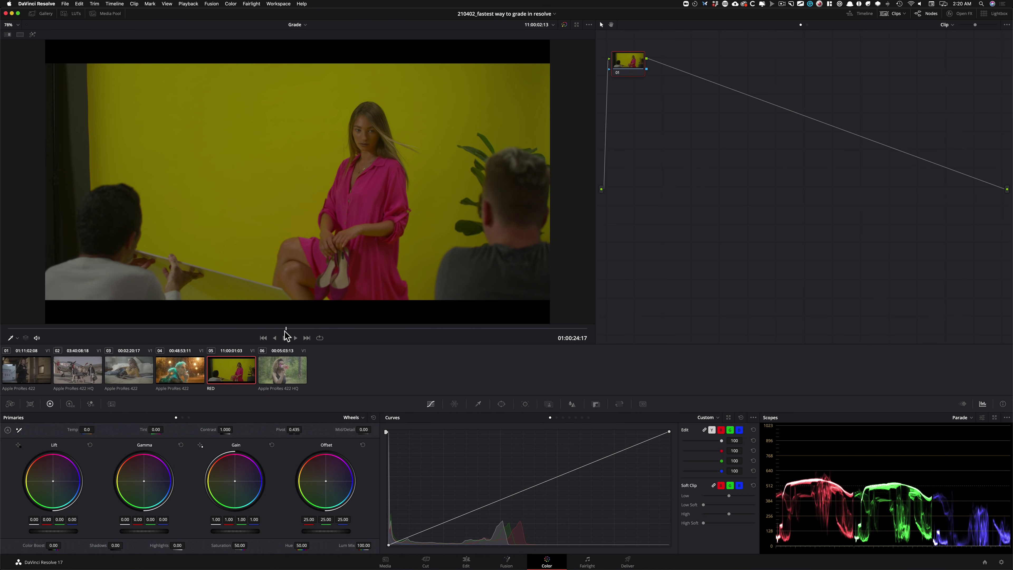
pyautogui.click(348, 340)
pyautogui.click(294, 381)
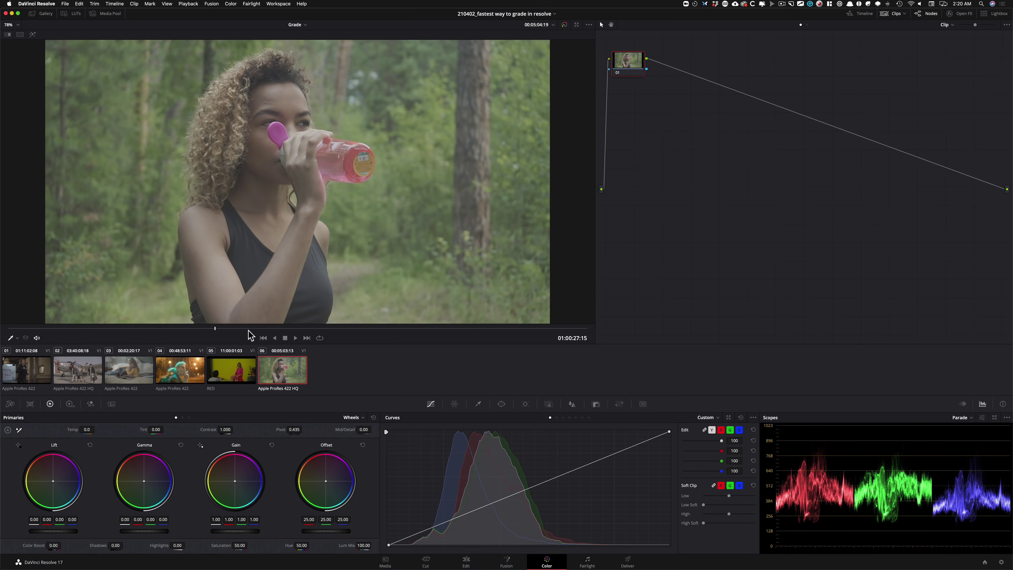
# Step: Stop playback on clip 06 and set its input colour space to S-Gamut3.Cine/S-Log3
pyautogui.click(284, 337)
pyautogui.rightClick(293, 373)
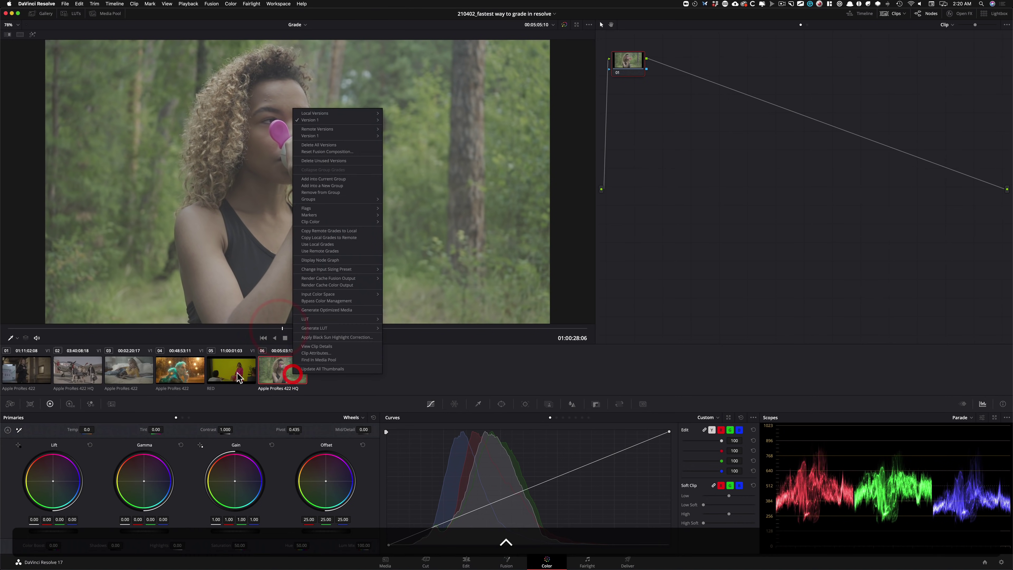
pyautogui.moveTo(349, 295)
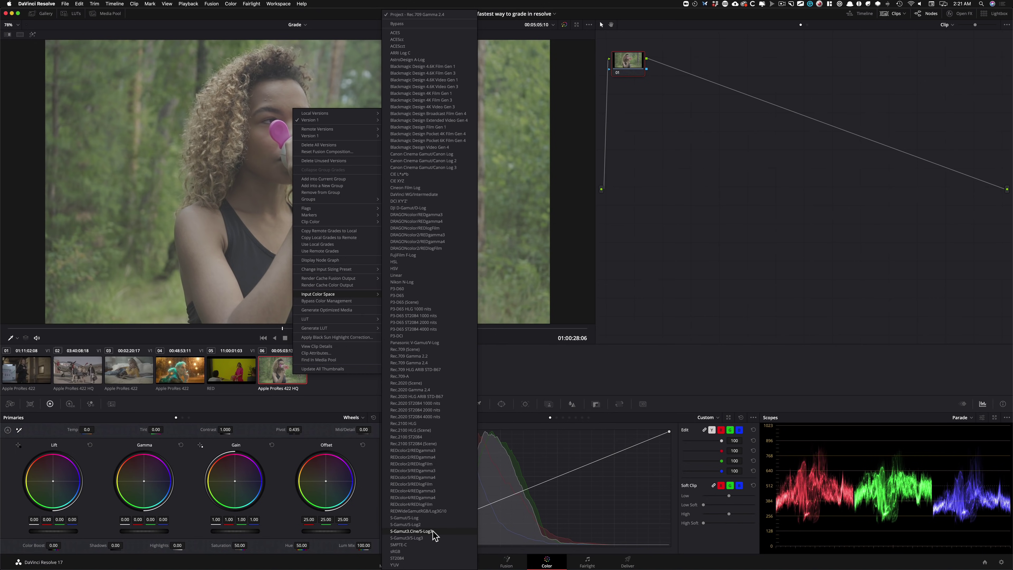
pyautogui.click(411, 531)
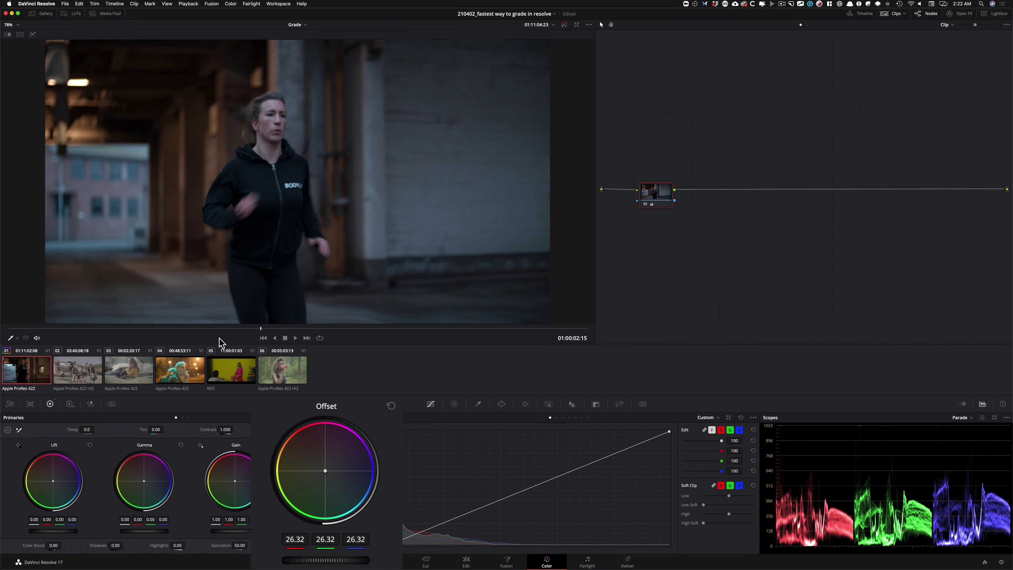
# Step: Scrub the running clip to check the 26.32 Offset lift, then load airplane clip 02
pyautogui.moveTo(229, 328); pyautogui.dragTo(346, 328)
pyautogui.click(362, 323)
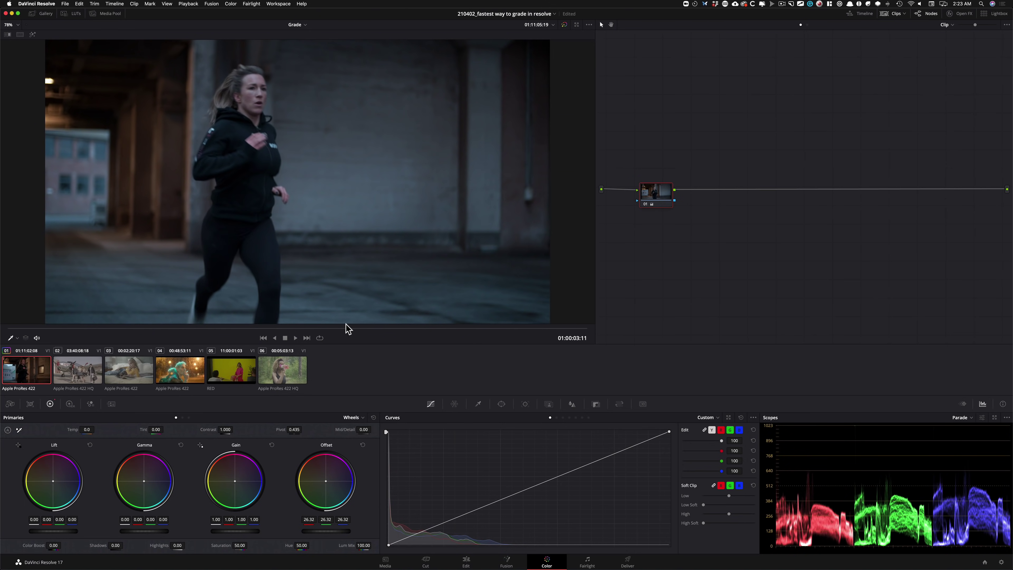
pyautogui.click(332, 140)
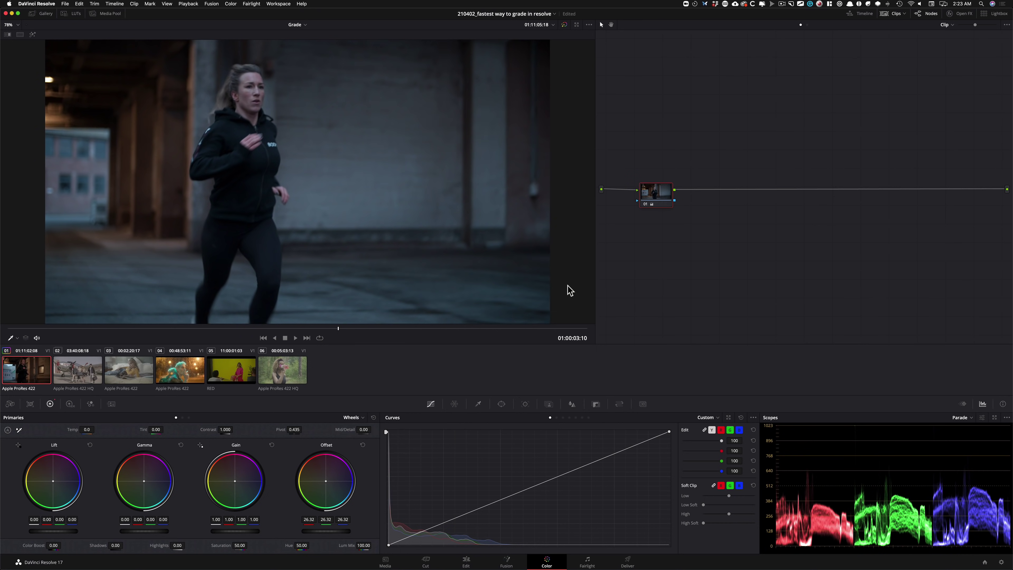
pyautogui.click(93, 381)
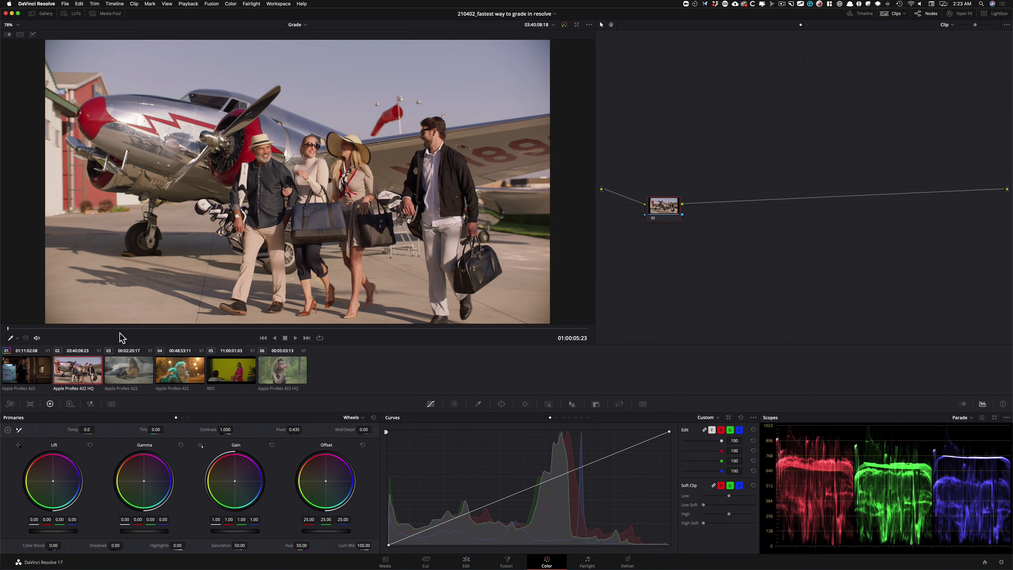
# Step: White-balance the airplane clip on its silver fuselage, giving Temp -457.1 and Tint -13.29
pyautogui.moveTo(122, 328); pyautogui.dragTo(214, 327)
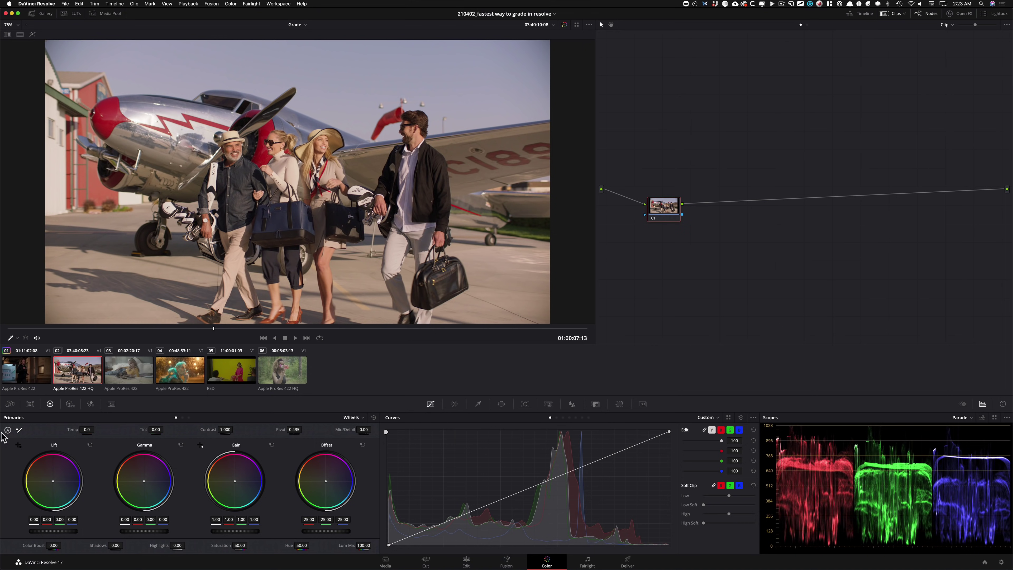
pyautogui.click(19, 430)
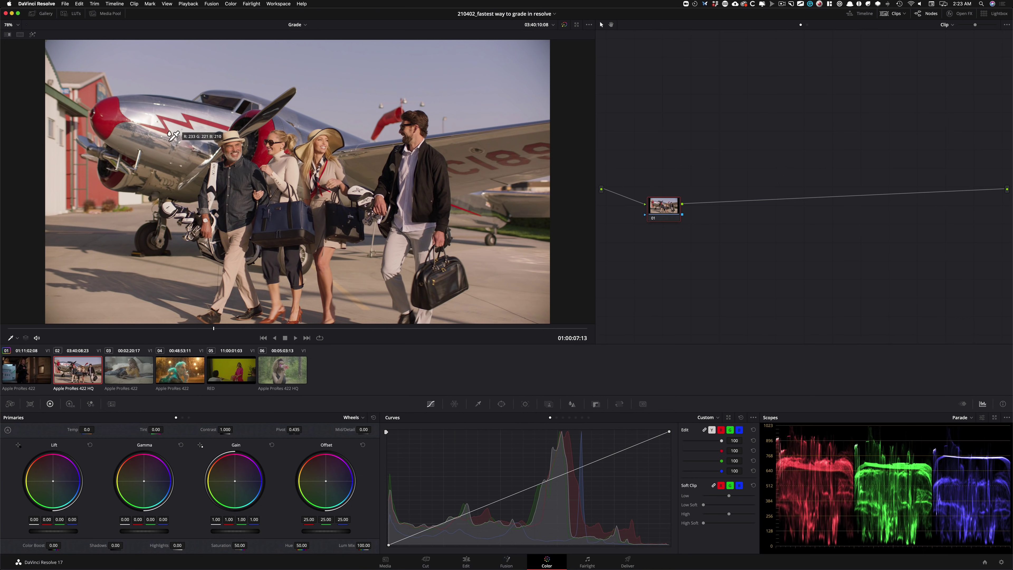
pyautogui.click(61, 163)
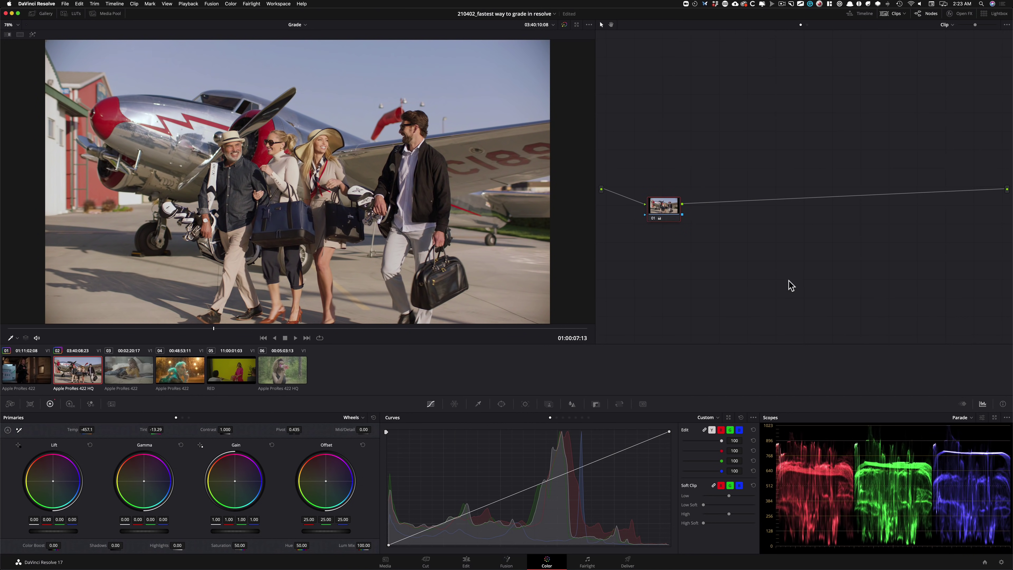
# Step: Bring up the qualifier and key settings, review later airplane frames, then load bedroom clip 03
pyautogui.hotkey('alt', 'q')
pyautogui.hotkey('alt', 'k')
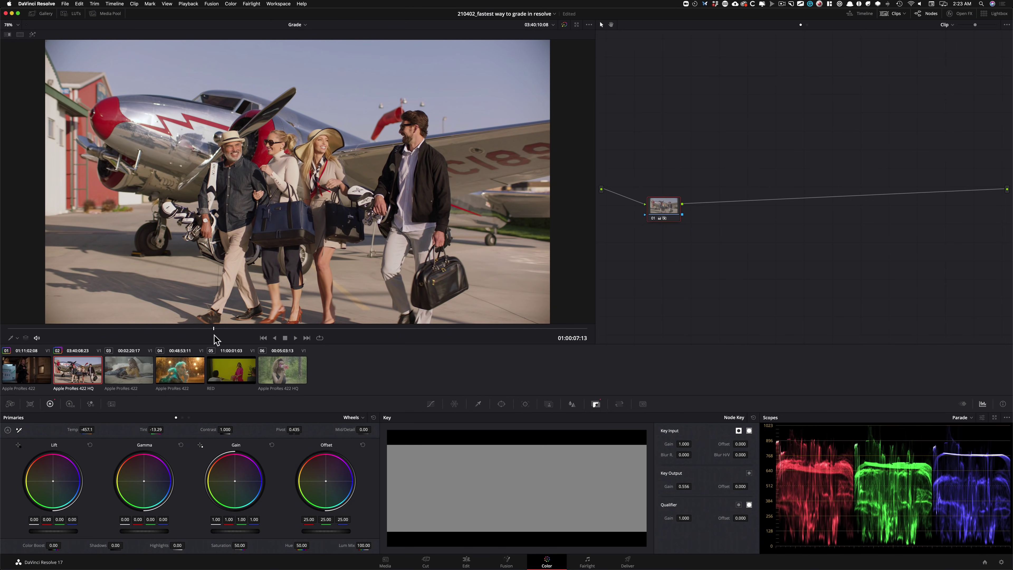
pyautogui.moveTo(222, 331); pyautogui.dragTo(518, 330)
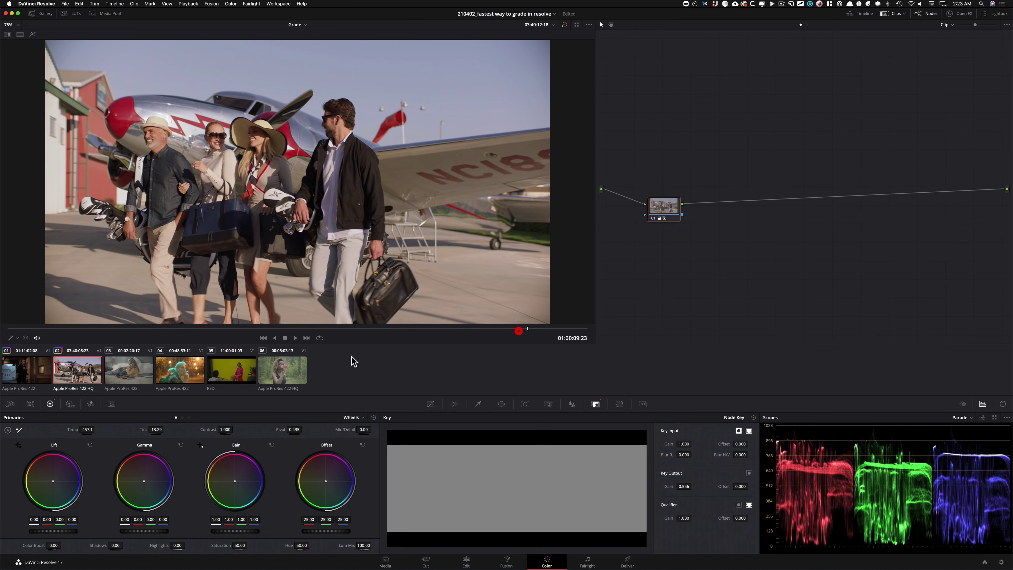
pyautogui.click(117, 374)
# Step: Load bedroom clip 03, select its grading node and show the Curves palette
pyautogui.click(198, 328)
pyautogui.moveTo(243, 329); pyautogui.dragTo(333, 330)
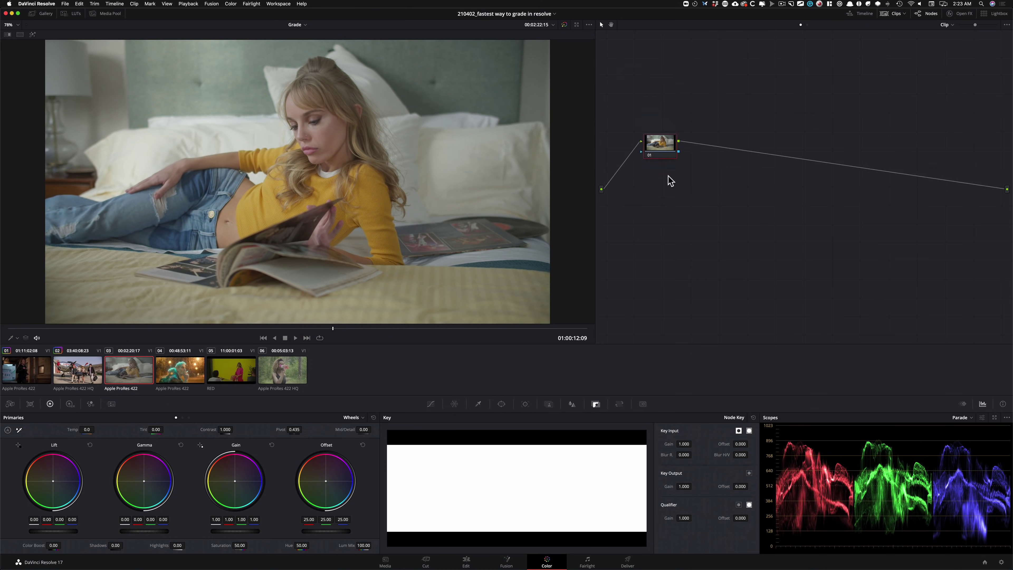
pyautogui.click(667, 189)
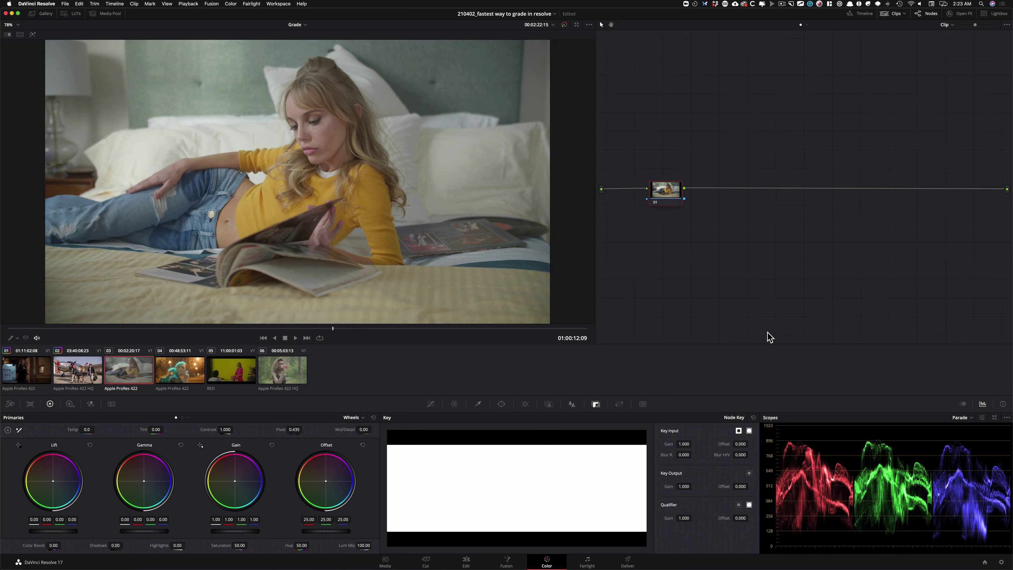
pyautogui.click(430, 404)
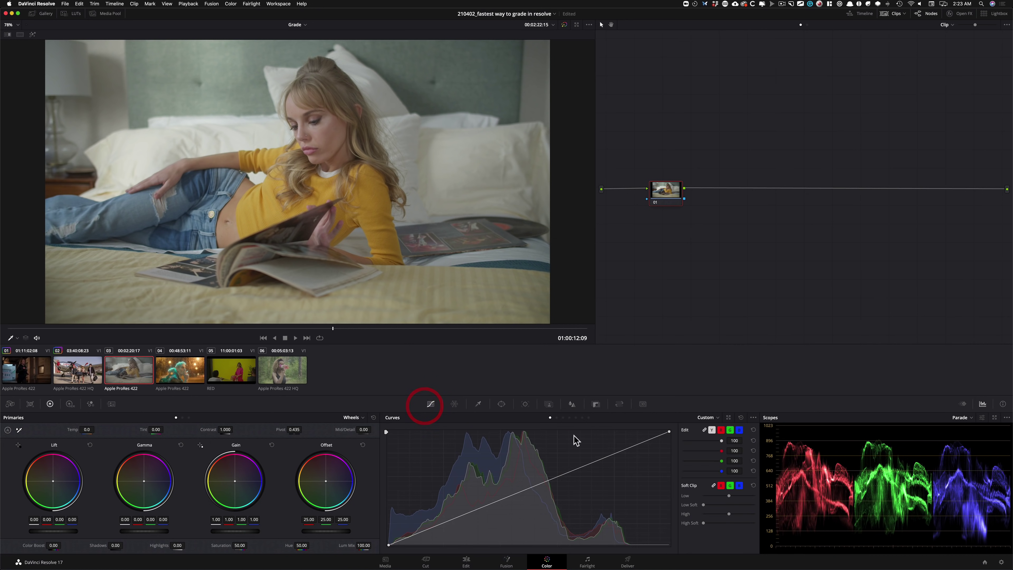
pyautogui.click(752, 417)
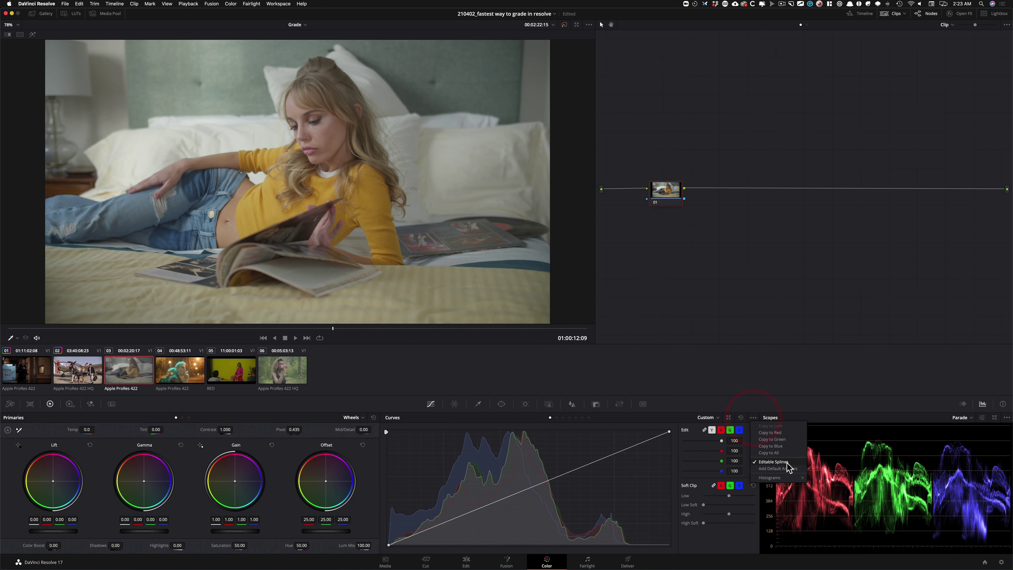
pyautogui.click(653, 419)
# Step: Bow the custom curve upward to brighten the midtones, resetting and retrying, then undo the last change
pyautogui.moveTo(581, 468); pyautogui.dragTo(607, 450)
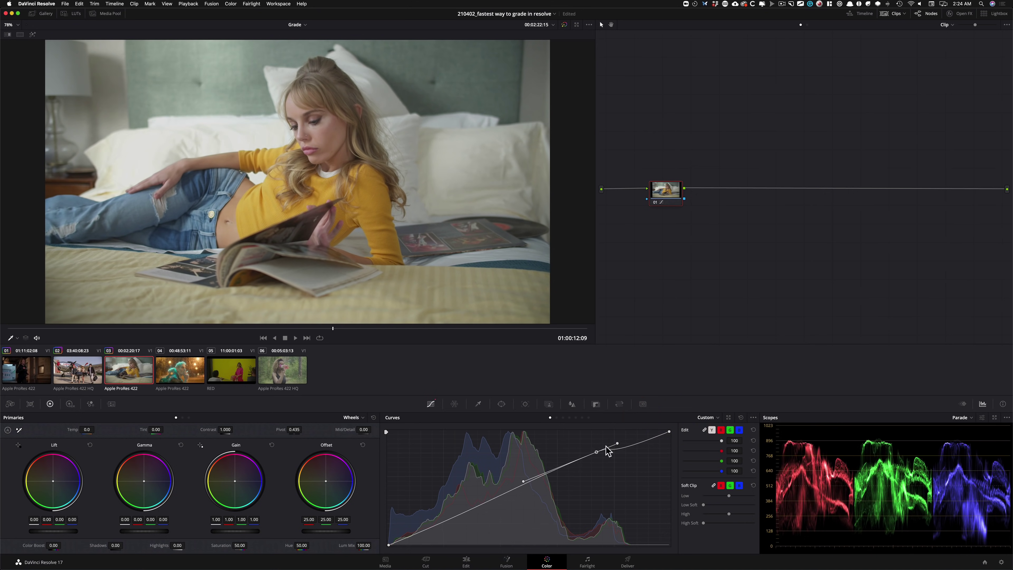
pyautogui.click(741, 417)
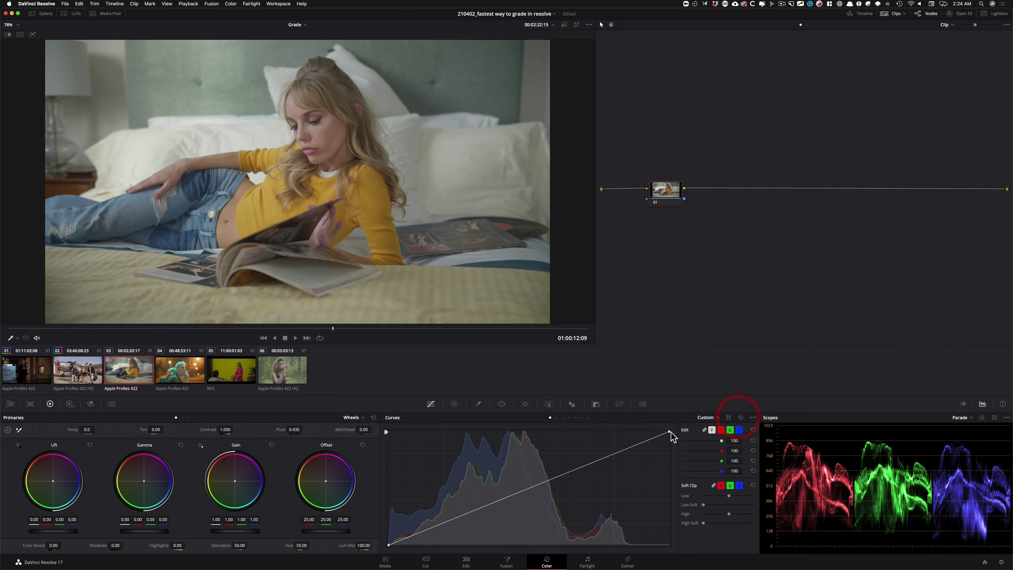
pyautogui.click(605, 457)
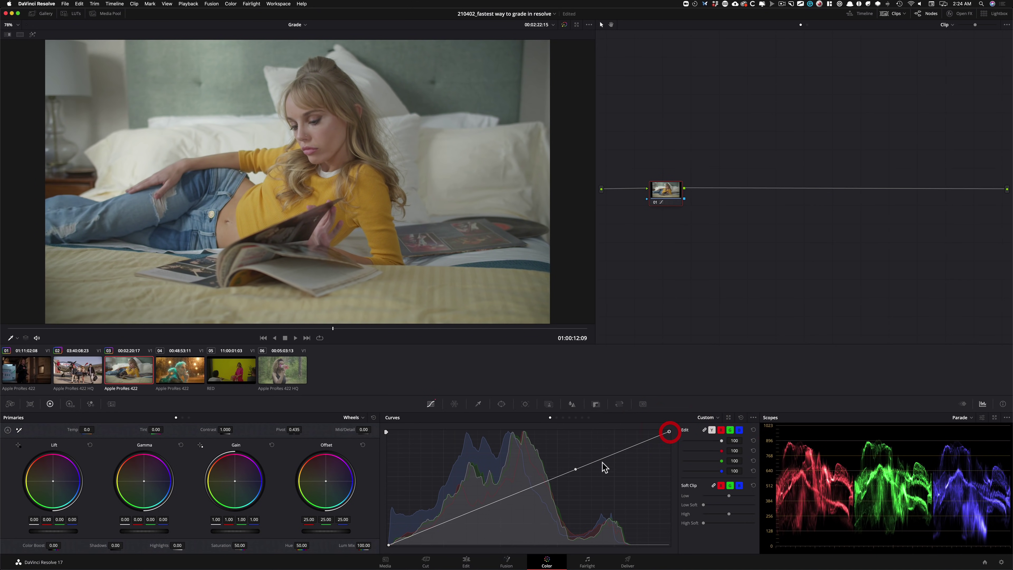
pyautogui.moveTo(574, 469); pyautogui.dragTo(574, 467)
pyautogui.click(575, 466)
pyautogui.click(741, 418)
pyautogui.moveTo(578, 469); pyautogui.dragTo(612, 437)
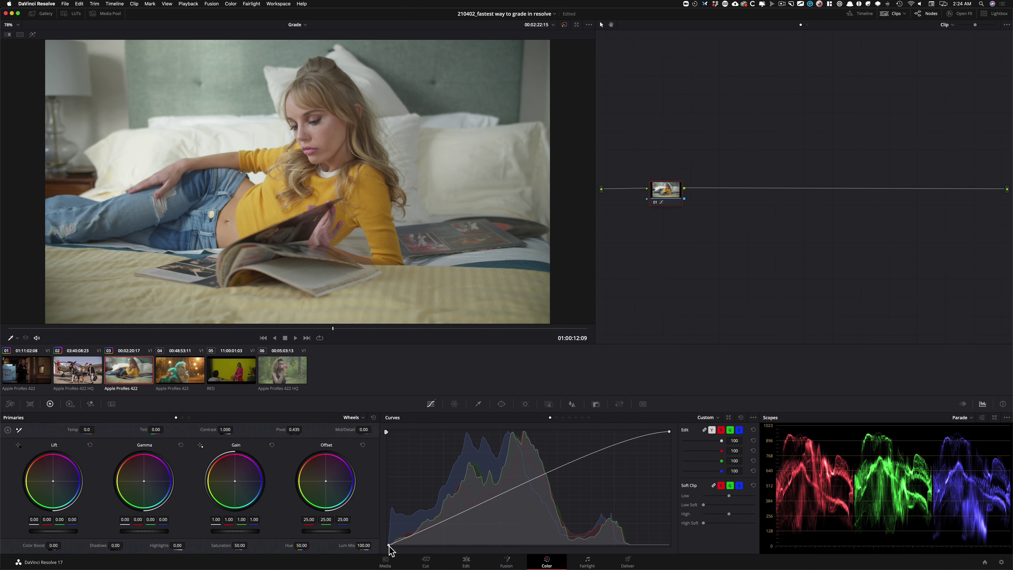
pyautogui.press('super+z')
pyautogui.press('super+z')
# Step: Pull the lower curve point down to deepen the bedroom clip's shadows, comparing against ungraded
pyautogui.moveTo(483, 506); pyautogui.dragTo(514, 517)
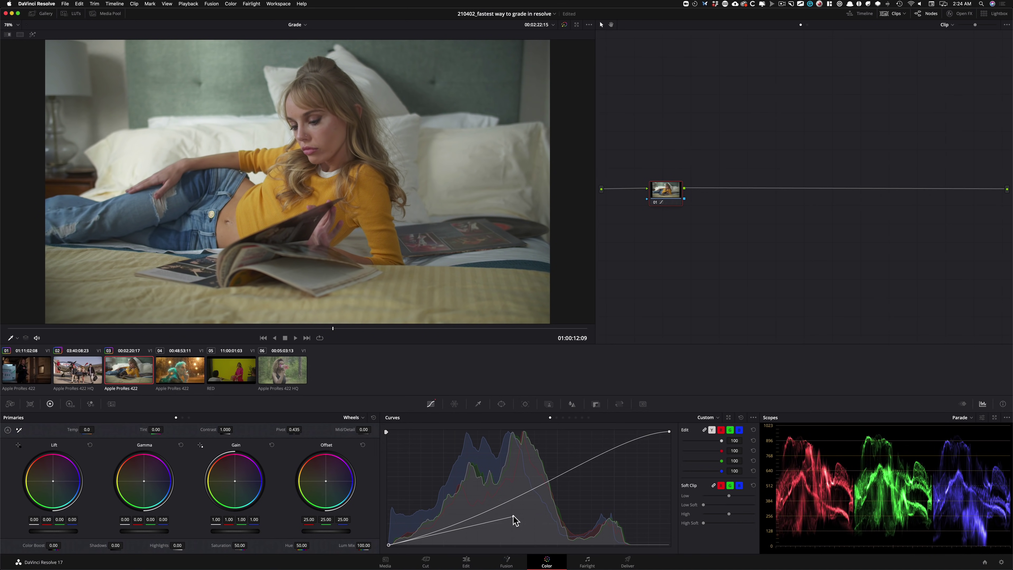
pyautogui.click(512, 516)
pyautogui.hotkey('ctrl', 'd')
pyautogui.hotkey('ctrl', 'd')
pyautogui.hotkey('ctrl', 'd')
pyautogui.hotkey('ctrl', 'd')
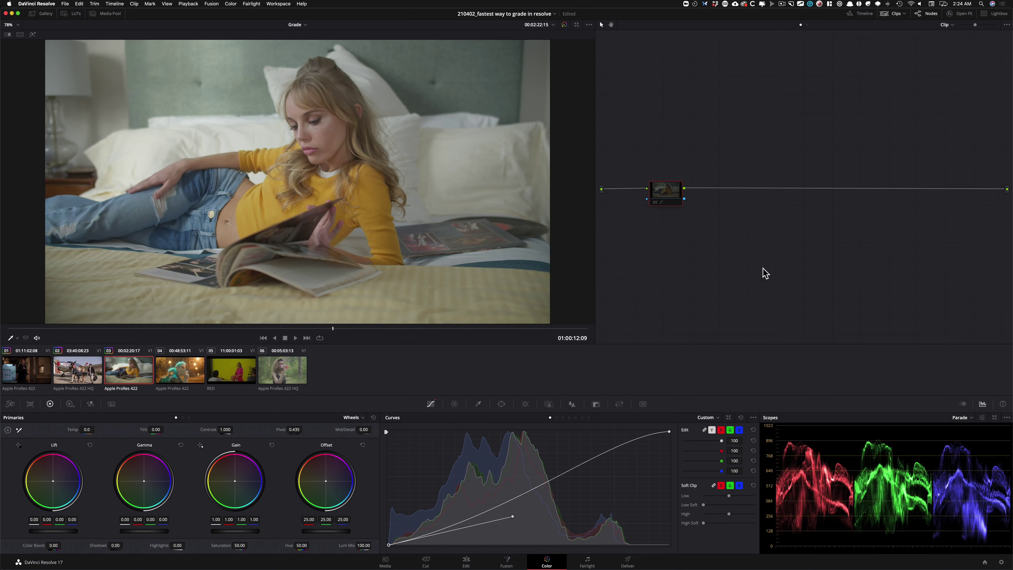
pyautogui.hotkey('ctrl', 'd')
pyautogui.hotkey('ctrl', 'd')
pyautogui.hotkey('ctrl', 'd')
pyautogui.hotkey('ctrl', 'd')
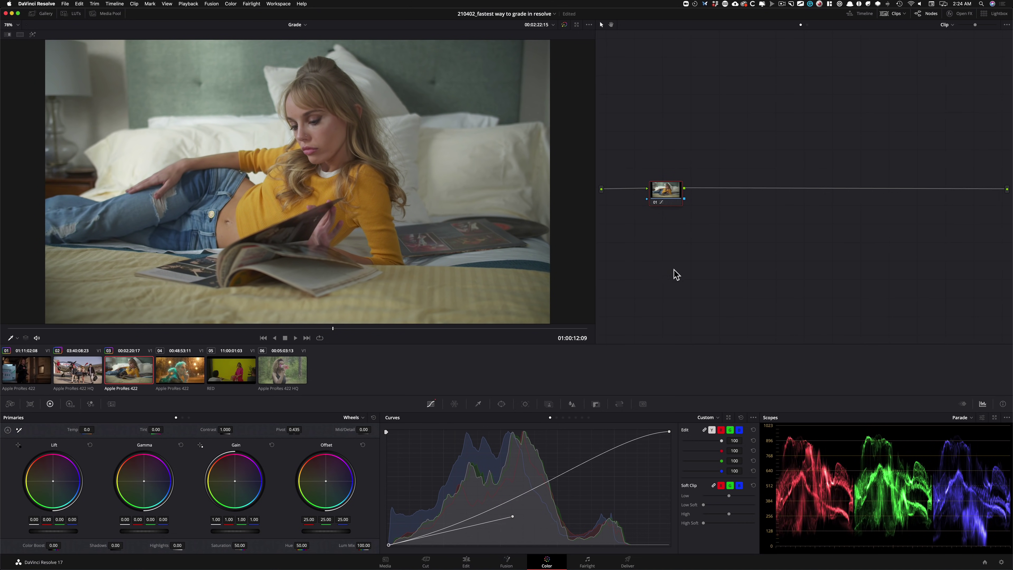
# Step: Ease the top-right point's Bezier handle left to soften the highlights, comparing with node 01 off
pyautogui.click(669, 433)
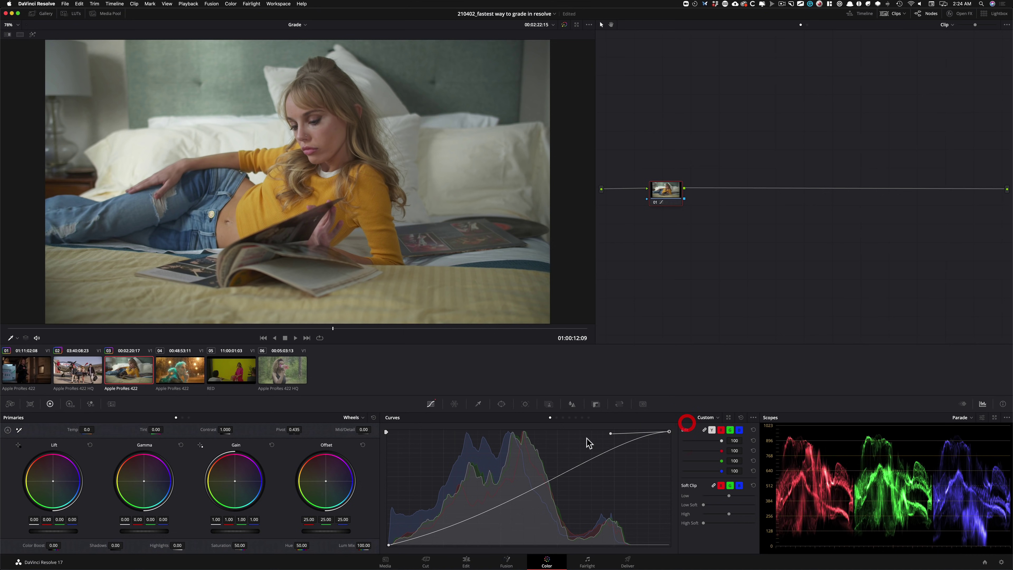
pyautogui.click(610, 434)
pyautogui.click(678, 427)
pyautogui.moveTo(610, 434); pyautogui.dragTo(601, 432)
pyautogui.click(729, 273)
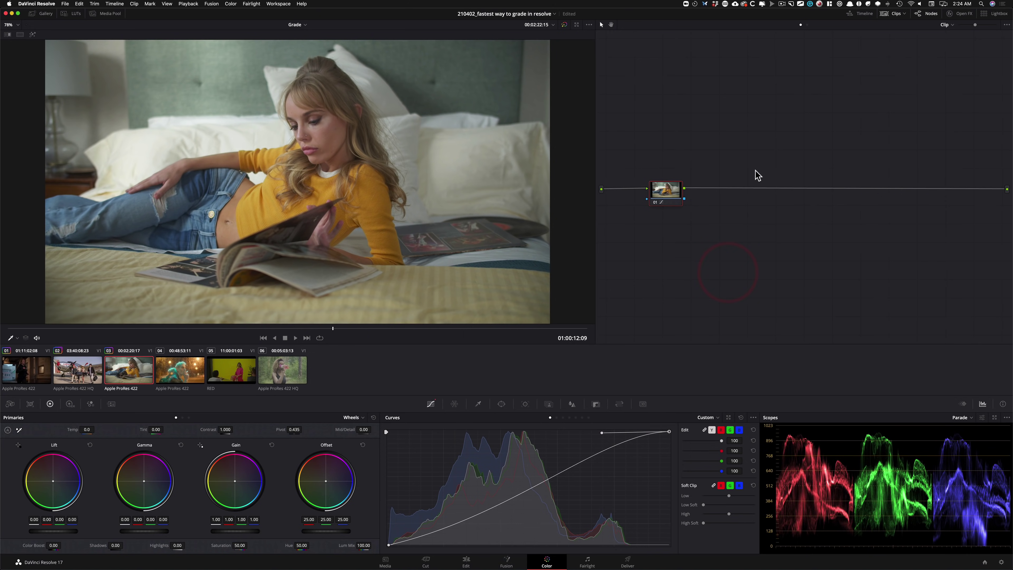
pyautogui.hotkey('ctrl', 'd')
pyautogui.hotkey('ctrl', 'd')
pyautogui.hotkey('ctrl', 'd')
pyautogui.hotkey('ctrl', 'd')
pyautogui.hotkey('ctrl', 'd')
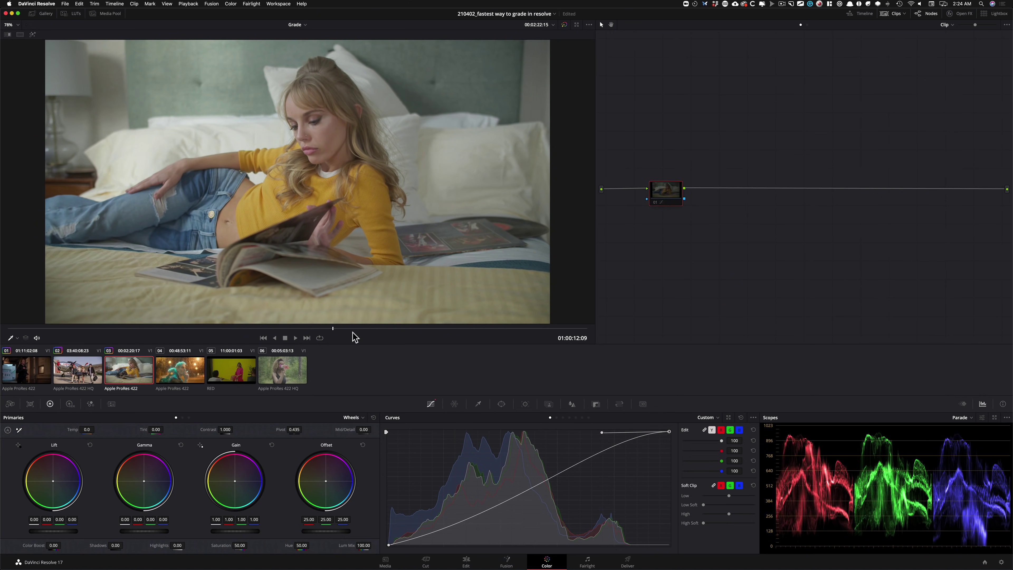
pyautogui.hotkey('ctrl', 'd')
# Step: Review nearby frames graded versus ungraded, then load clip 04, the smoking-man rain shot
pyautogui.moveTo(319, 332); pyautogui.dragTo(425, 336)
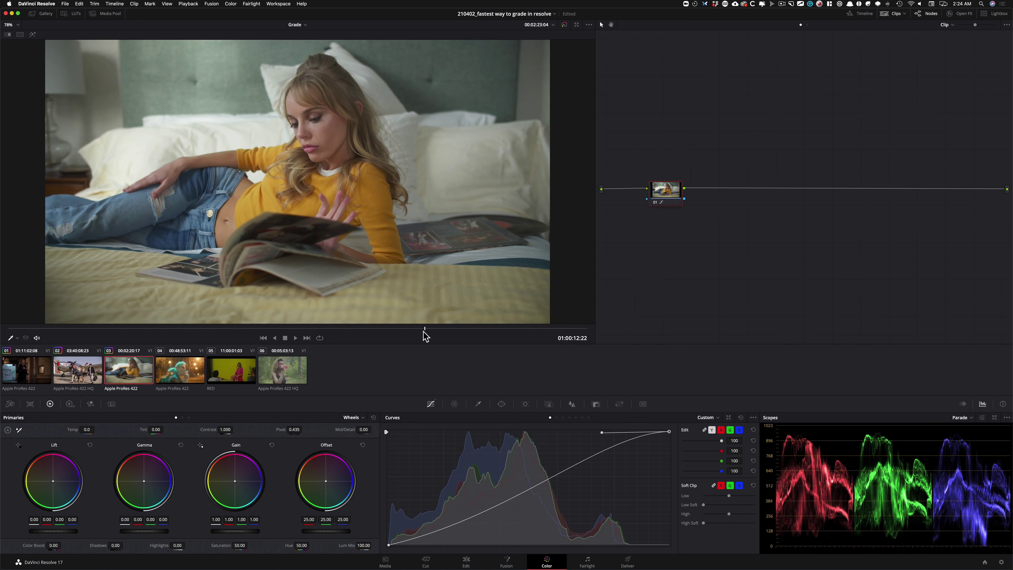
pyautogui.hotkey('ctrl', 'd')
pyautogui.hotkey('ctrl', 'd')
pyautogui.moveTo(443, 331); pyautogui.dragTo(410, 330)
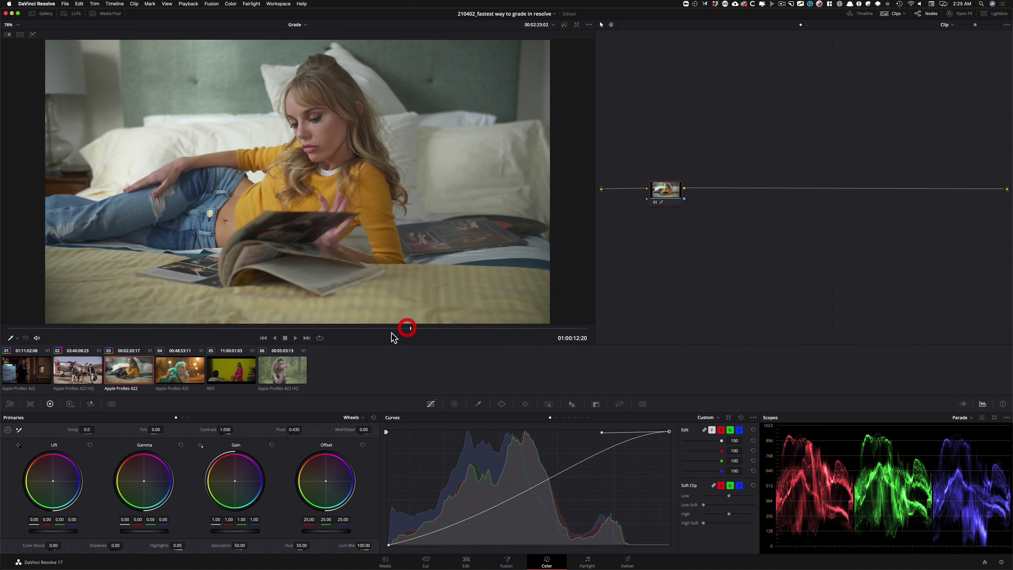
pyautogui.click(194, 376)
# Step: Line up clip 04's node 01 between input and output, compare bypassed, and add serial node 02
pyautogui.moveTo(70, 331); pyautogui.dragTo(269, 328)
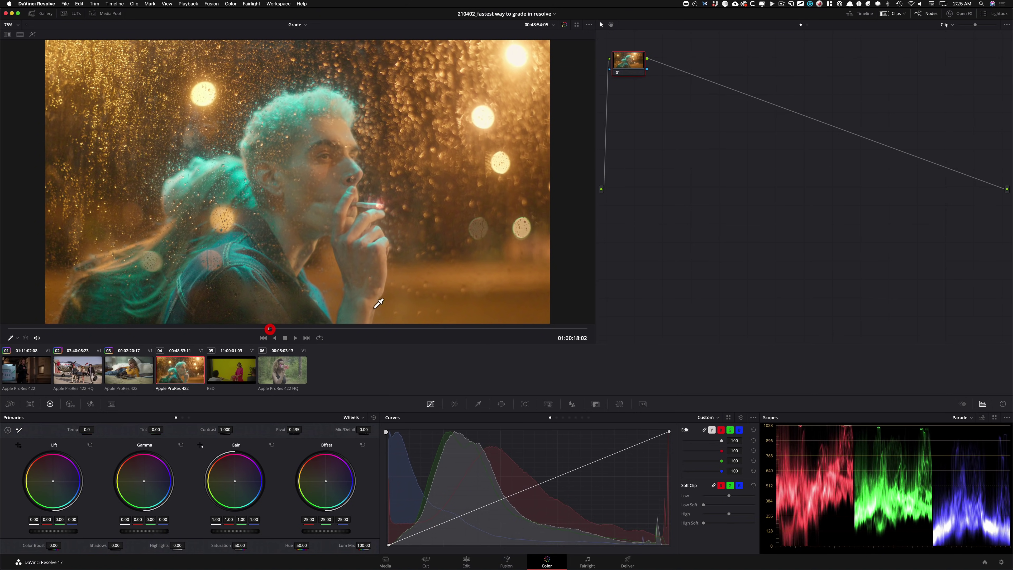
pyautogui.moveTo(619, 56); pyautogui.dragTo(654, 184)
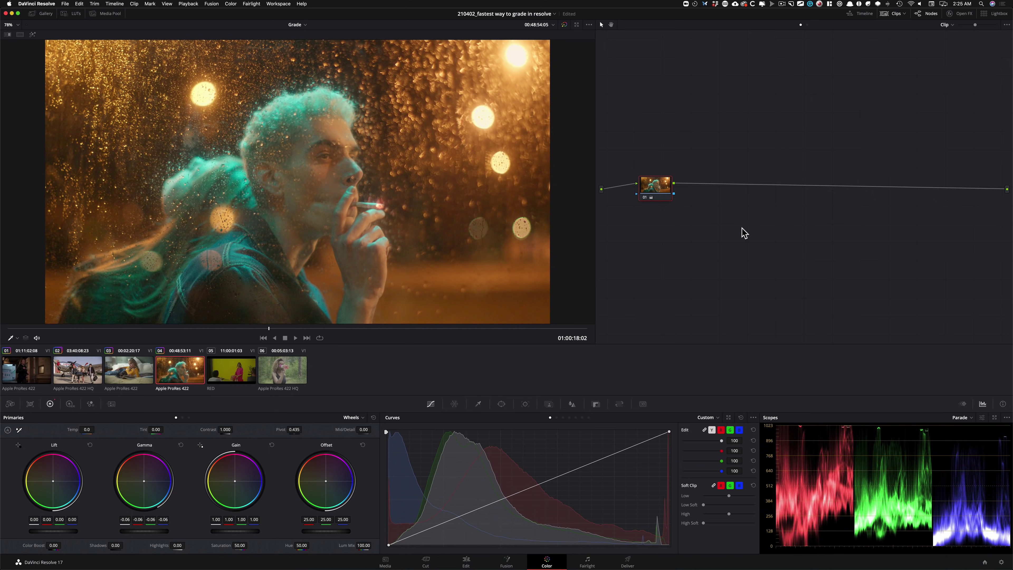
pyautogui.hotkey('shift', 'd')
pyautogui.hotkey('shift', 'd')
pyautogui.hotkey('shift', 'd')
pyautogui.hotkey('shift', 'd')
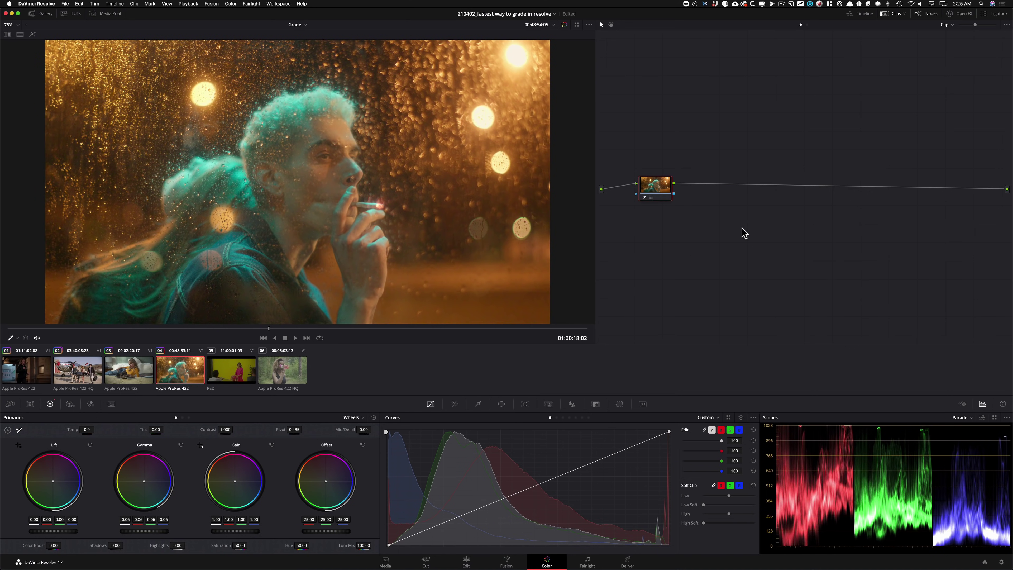
pyautogui.hotkey('alt', 's')
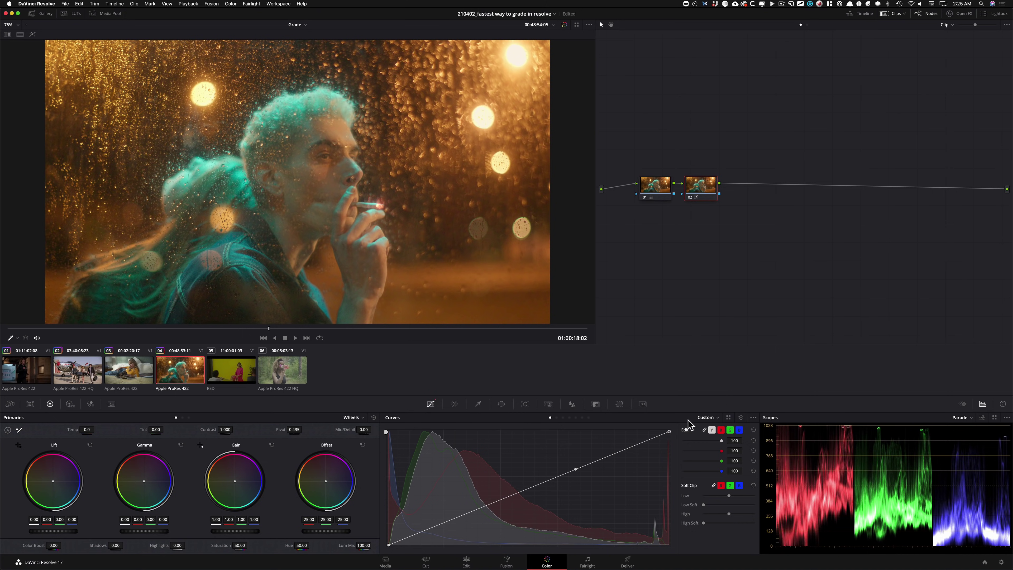
# Step: Give node 02 a custom curve with a lowered shadow point to deepen clip 04's shadows, then add node 03
pyautogui.click(576, 469)
pyautogui.moveTo(576, 469); pyautogui.dragTo(636, 436)
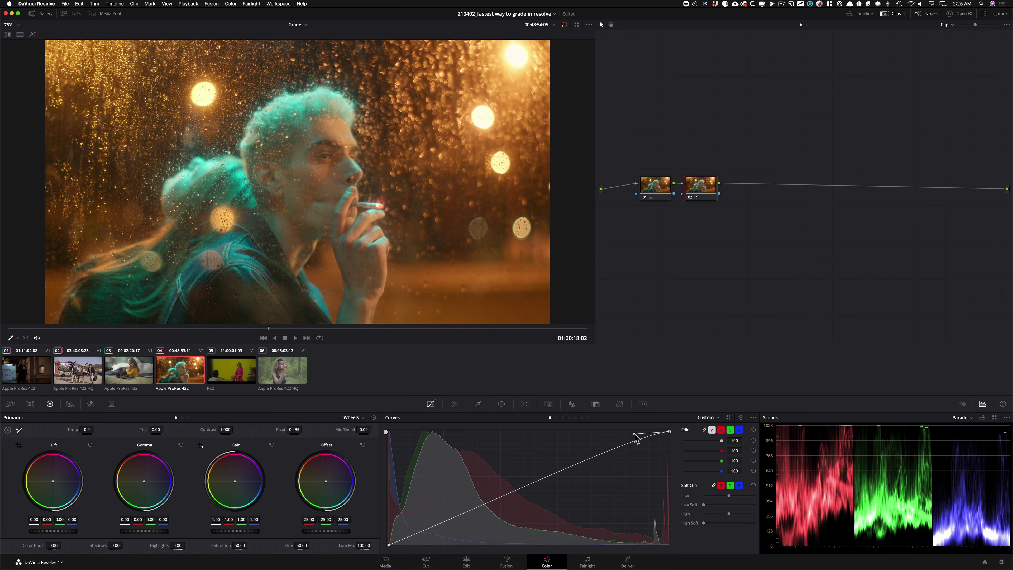
pyautogui.rightClick(635, 434)
pyautogui.click(482, 506)
pyautogui.moveTo(481, 507); pyautogui.dragTo(521, 518)
pyautogui.hotkey('ctrl', 'd')
pyautogui.hotkey('ctrl', 'd')
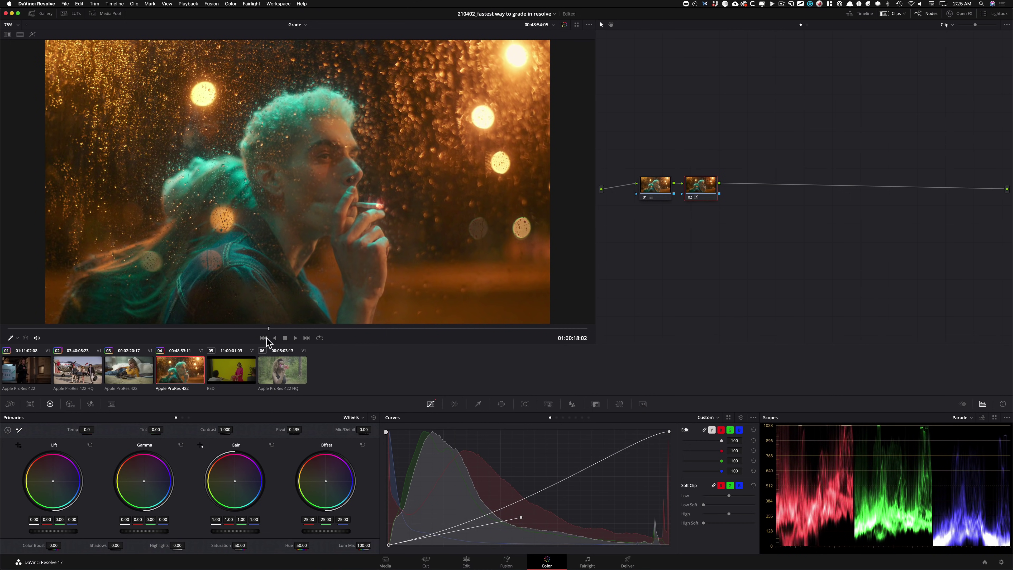
pyautogui.hotkey('ctrl', 'd')
pyautogui.hotkey('ctrl', 'd')
pyautogui.moveTo(520, 521); pyautogui.dragTo(490, 524)
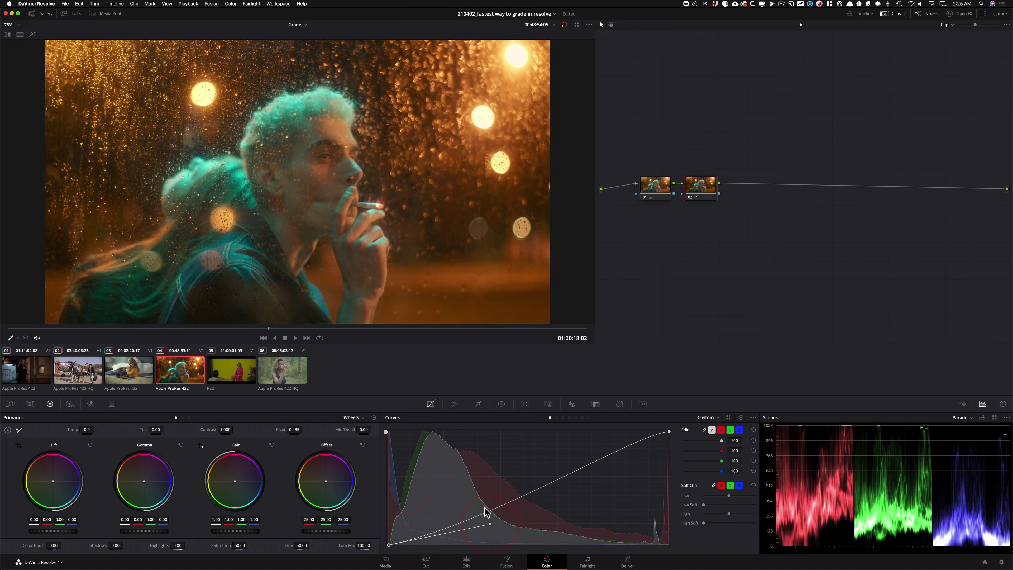
pyautogui.moveTo(167, 328); pyautogui.dragTo(272, 331)
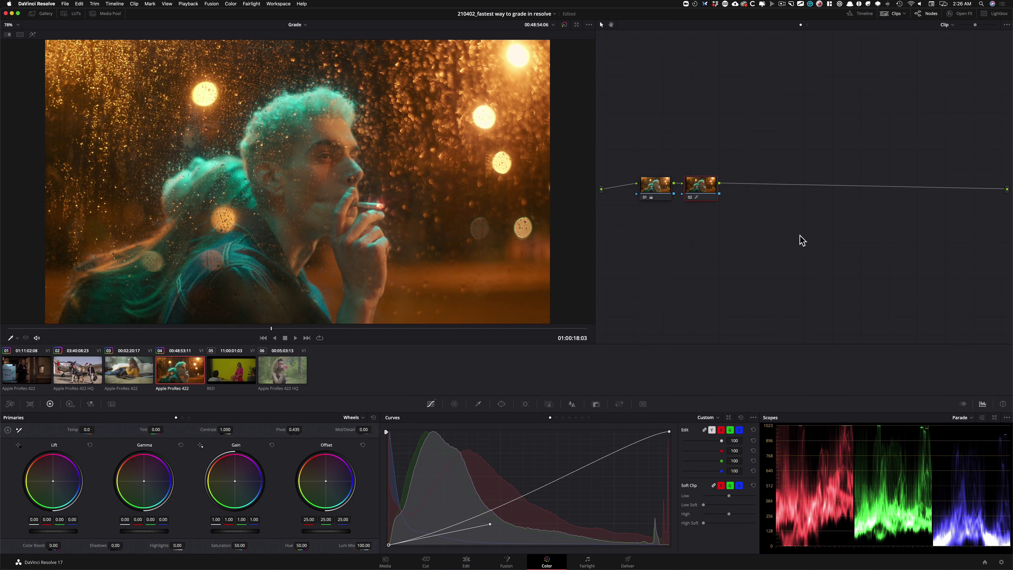
pyautogui.hotkey('alt', 's')
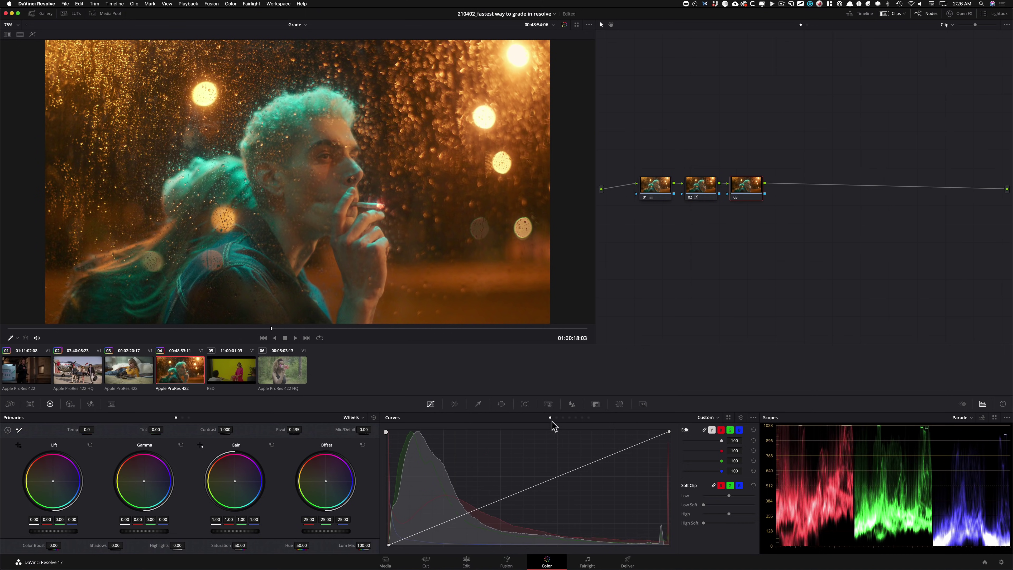
# Step: Set node 03's Hue vs Hue for hue 256 to rotate -2.70 with saturation 0.73, then reselect node 02
pyautogui.click(563, 417)
pyautogui.click(556, 417)
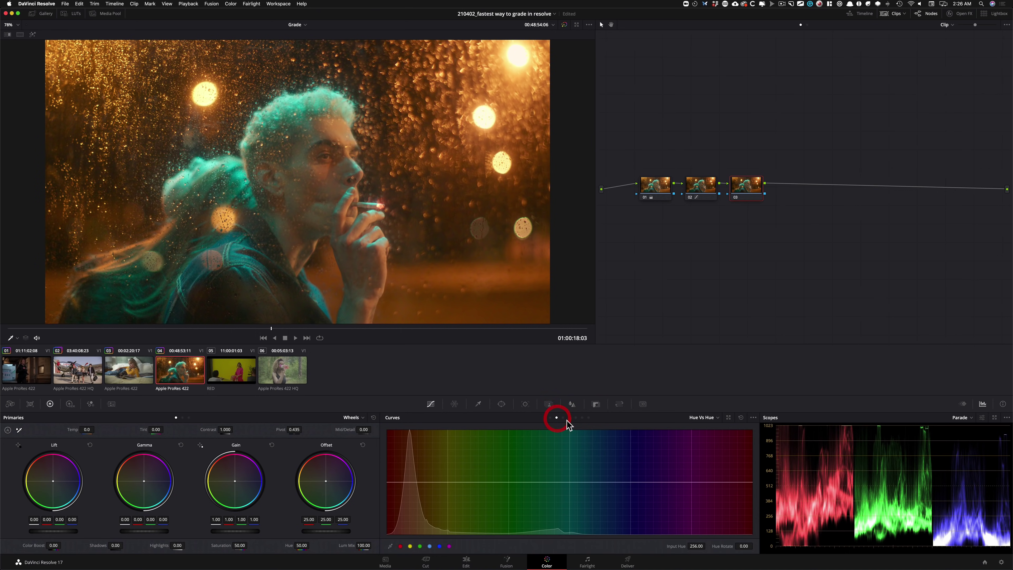
pyautogui.click(562, 417)
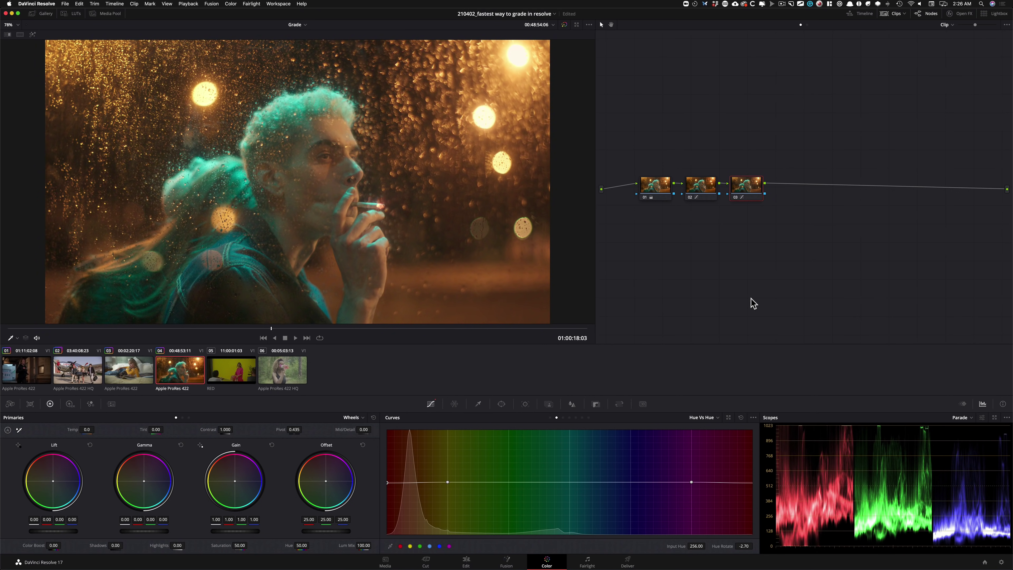
pyautogui.click(772, 104)
pyautogui.click(699, 187)
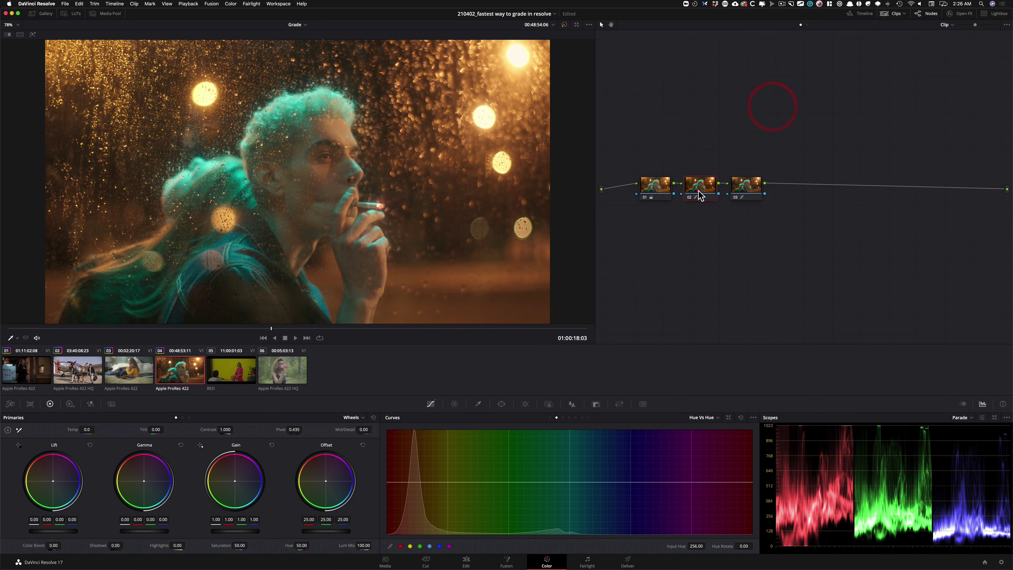
# Step: Lower node 02's custom-curve shadow point down-left, comparing original and graded with bypass toggled
pyautogui.click(549, 417)
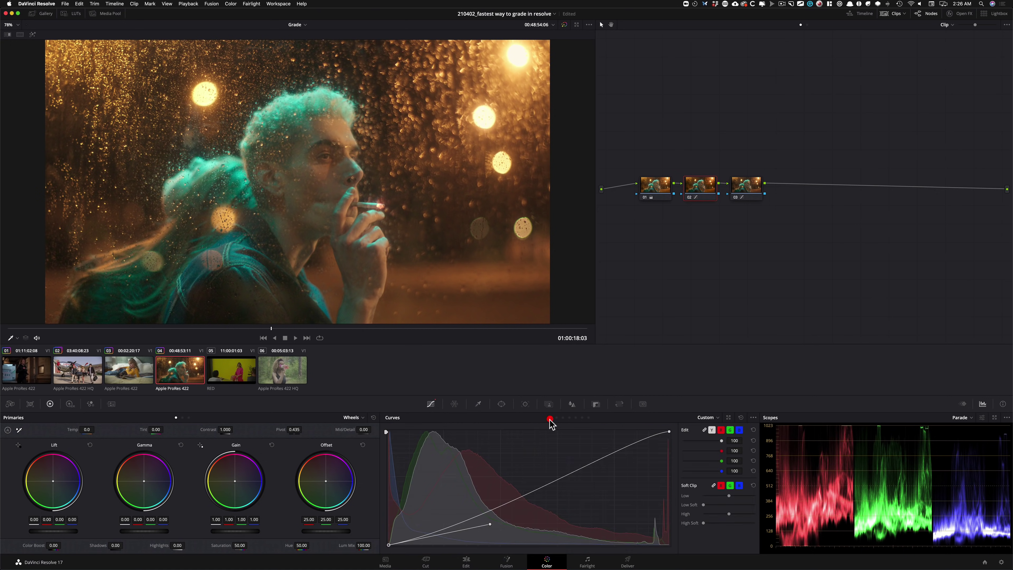
pyautogui.moveTo(491, 529); pyautogui.dragTo(463, 544)
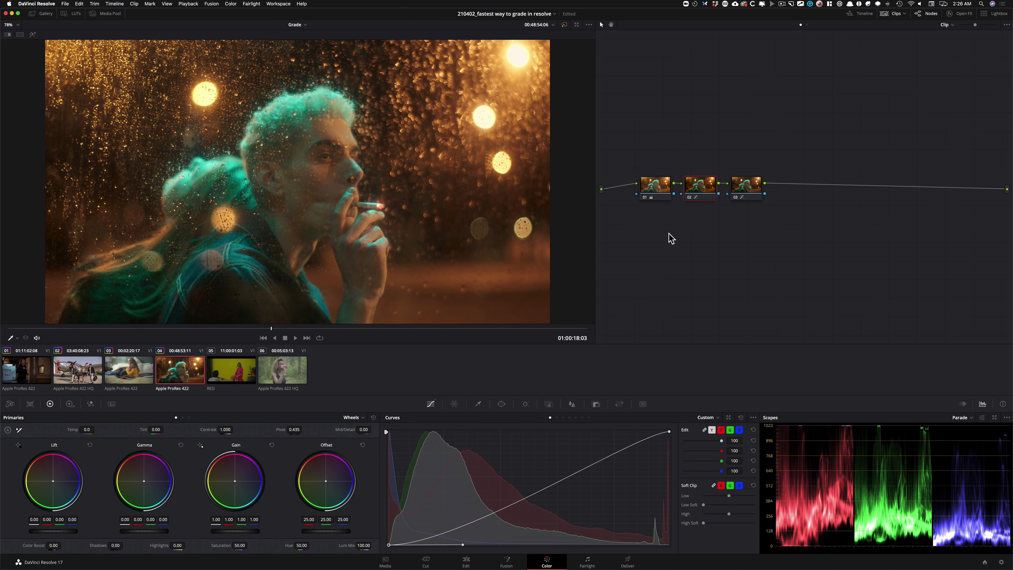
pyautogui.hotkey('shift', 'd')
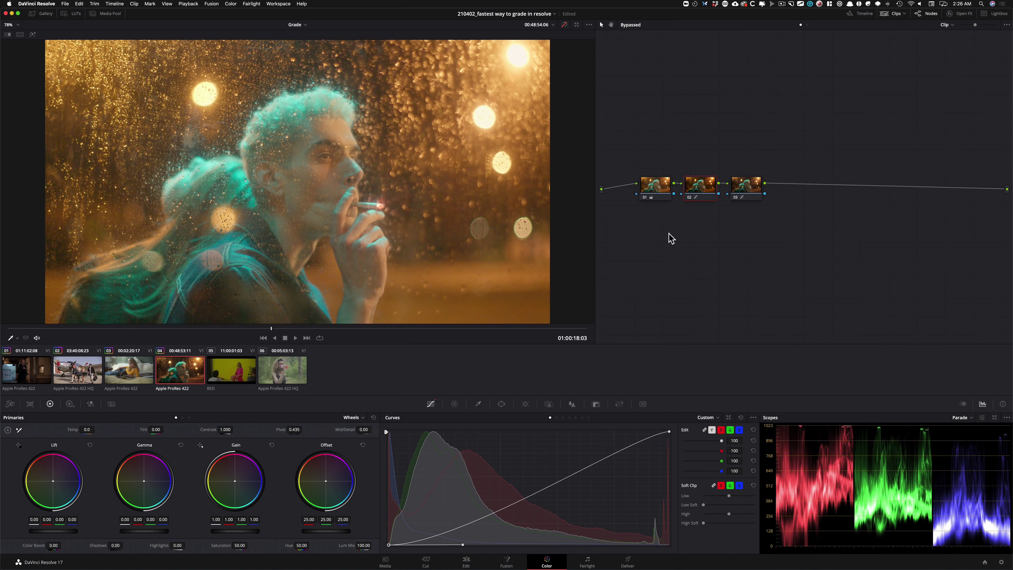
pyautogui.hotkey('shift', 'd')
pyautogui.hotkey('shift', 'd')
pyautogui.hotkey('shift', 'd')
pyautogui.hotkey('shift', 'd')
pyautogui.hotkey('shift', 'd')
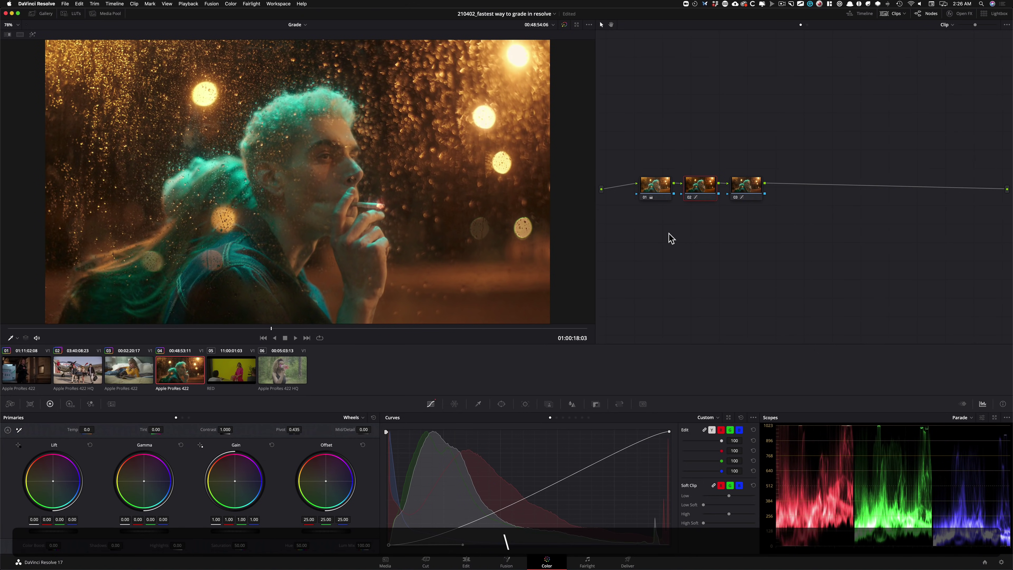
pyautogui.hotkey('shift', 'd')
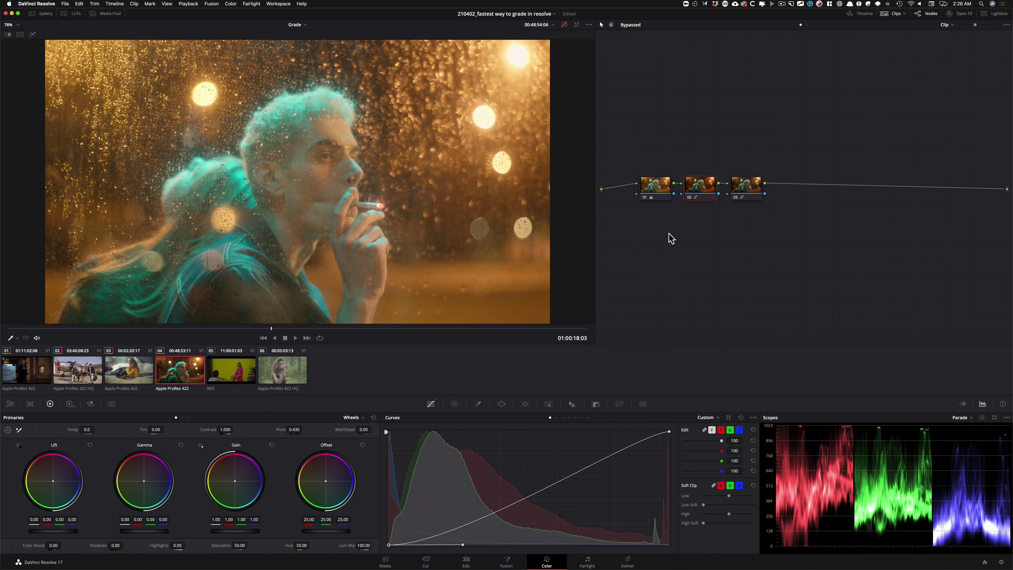
pyautogui.hotkey('shift', 'd')
pyautogui.hotkey('shift', 'd')
pyautogui.hotkey('shift', 'd')
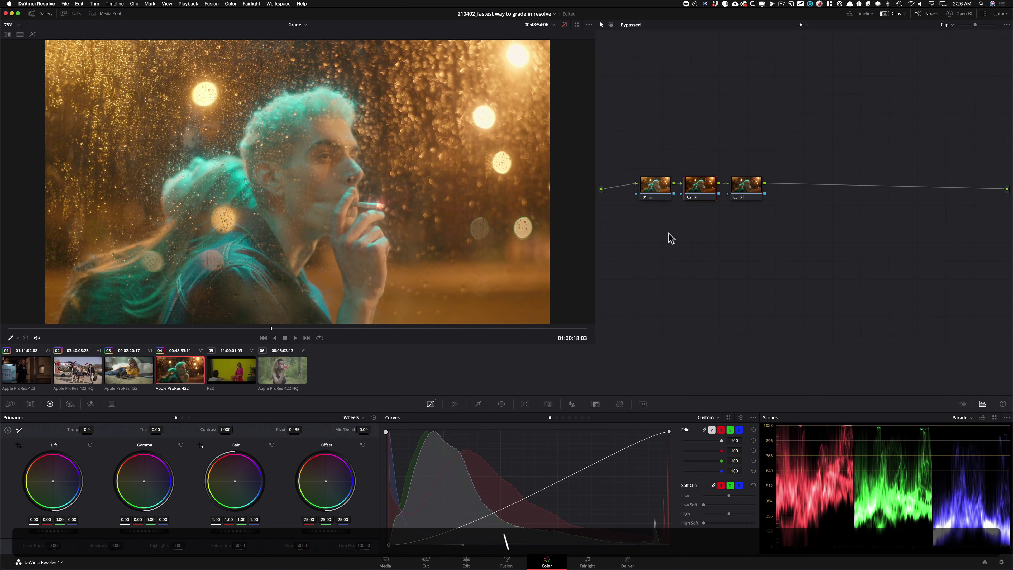
# Step: Play clip 04 forward, in reverse and forward again to review the three-node grade
pyautogui.press('space')
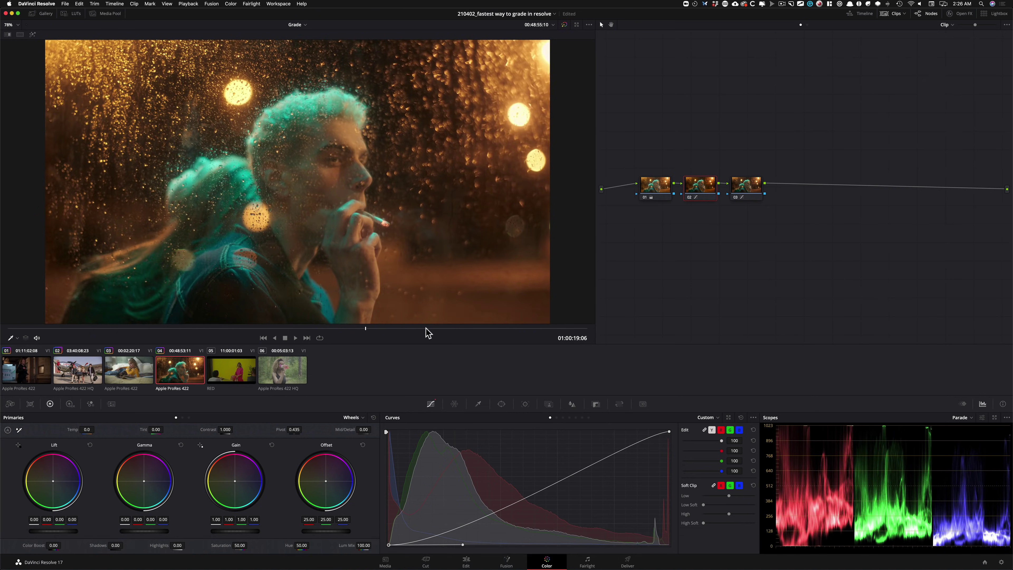
pyautogui.press('j')
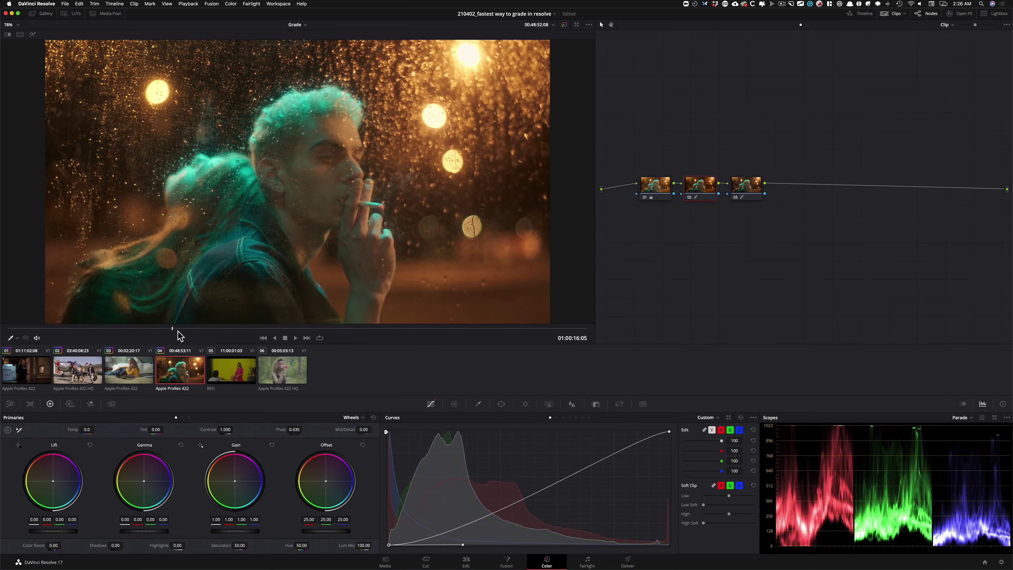
pyautogui.press('l')
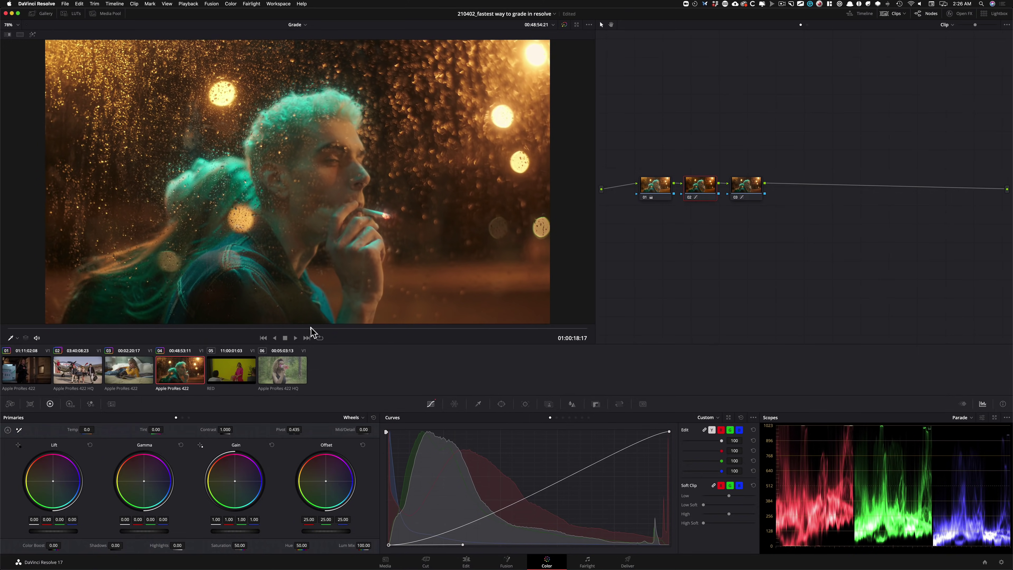
# Step: Decode RED clip 05 from its own clip raw settings with ISO raised from 250 to 400
pyautogui.click(233, 369)
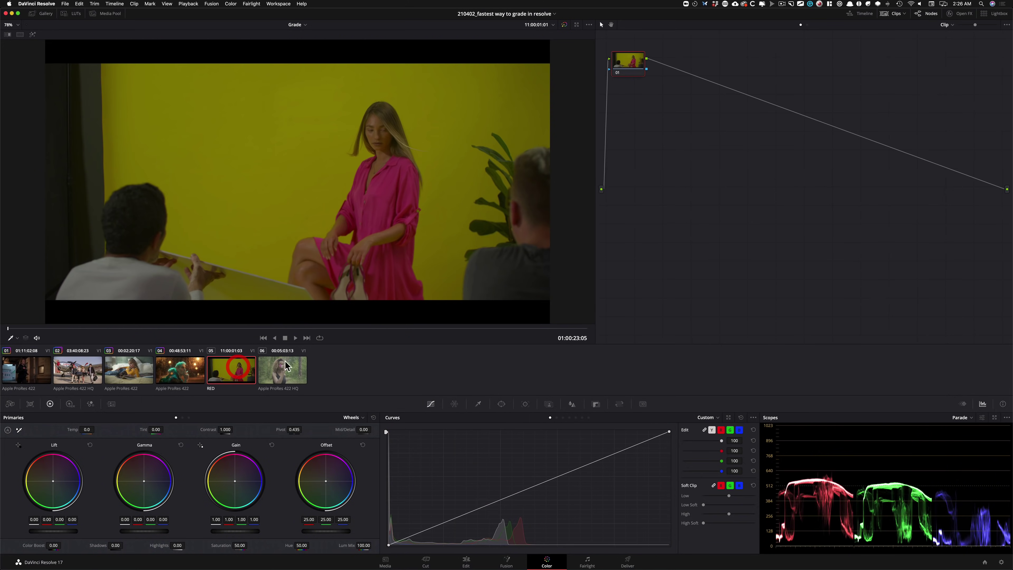
pyautogui.moveTo(52, 331); pyautogui.dragTo(353, 316)
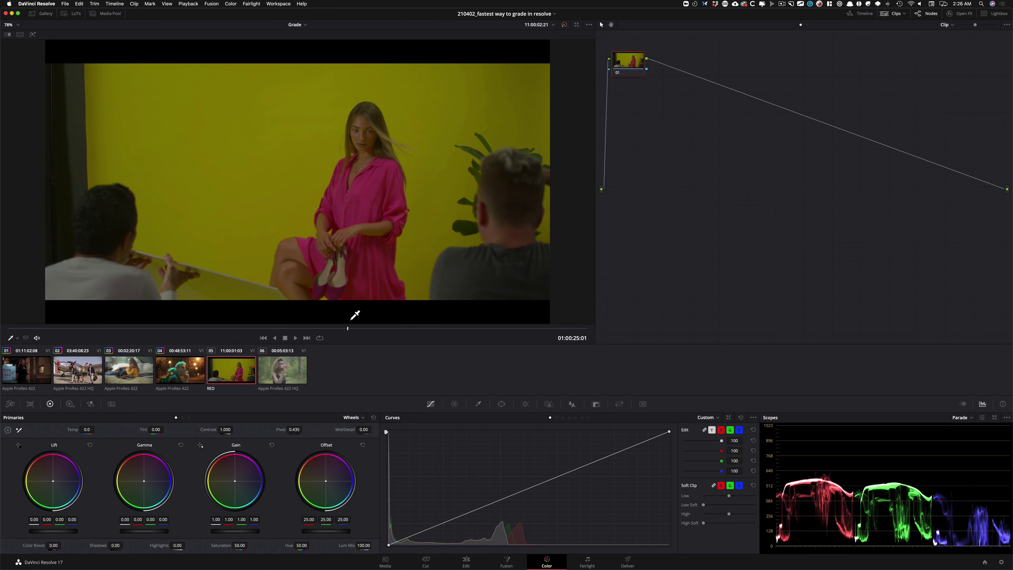
pyautogui.click(10, 404)
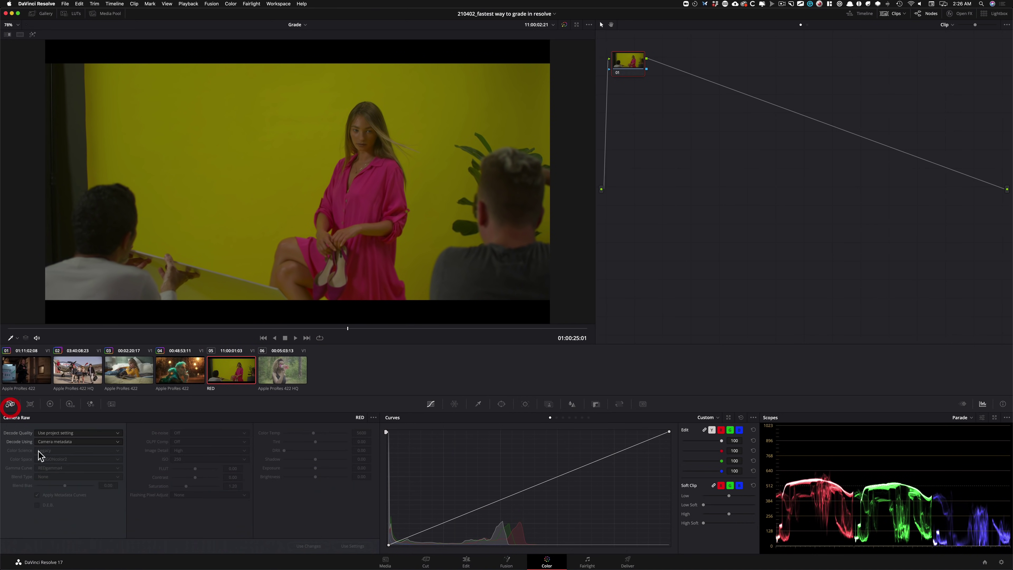
pyautogui.click(70, 442)
pyautogui.click(54, 475)
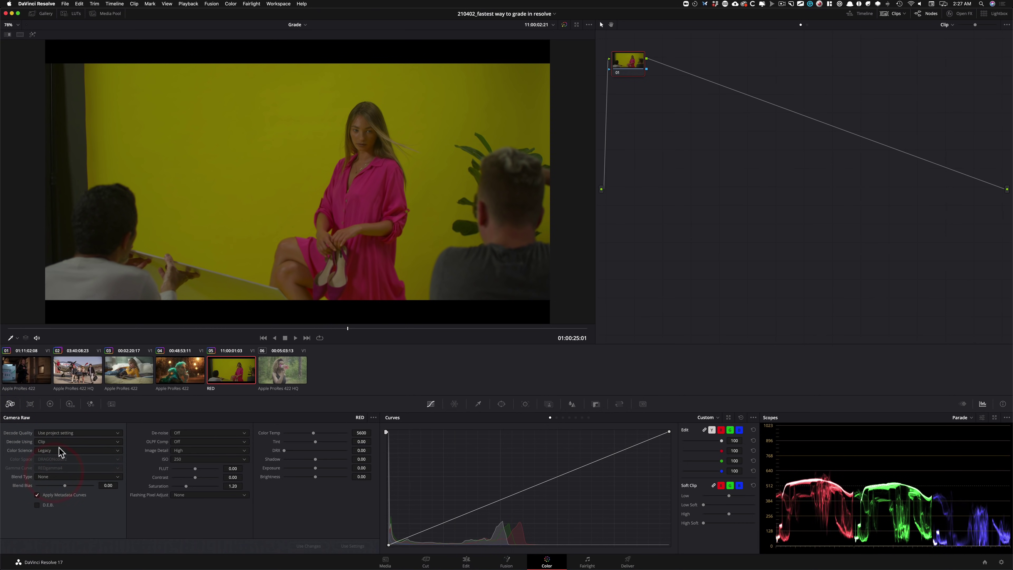
pyautogui.click(207, 459)
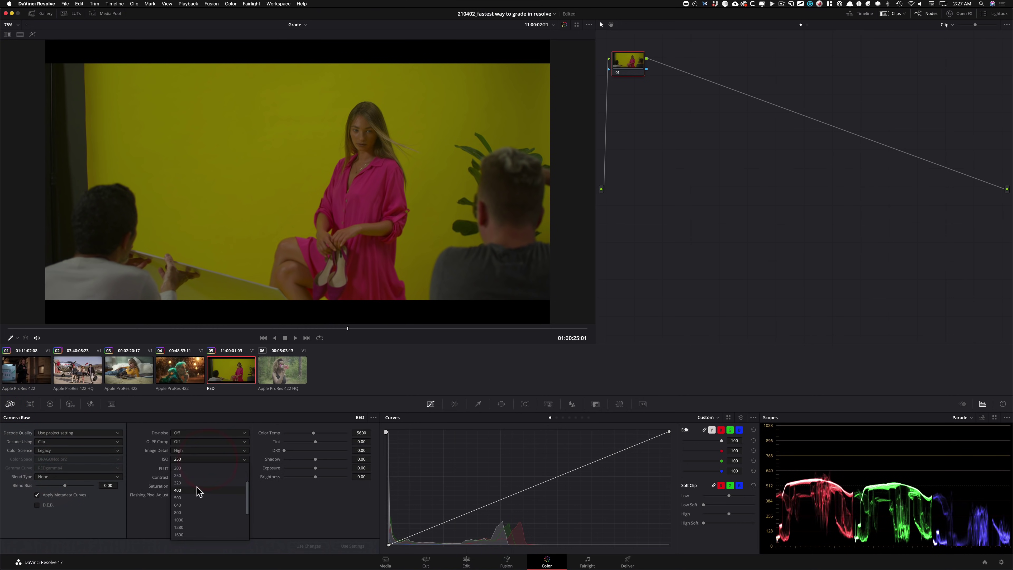
pyautogui.click(197, 489)
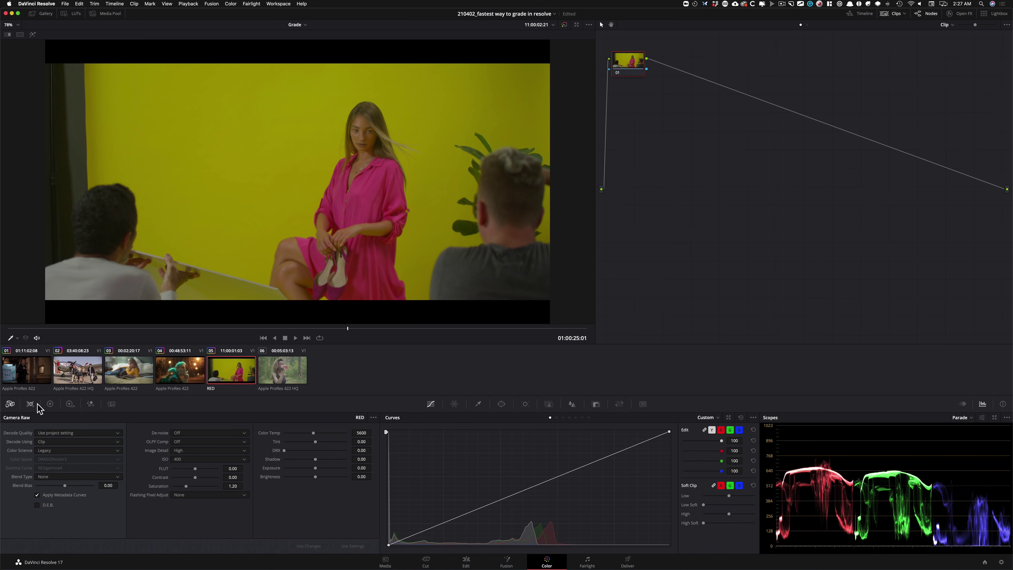
pyautogui.click(51, 404)
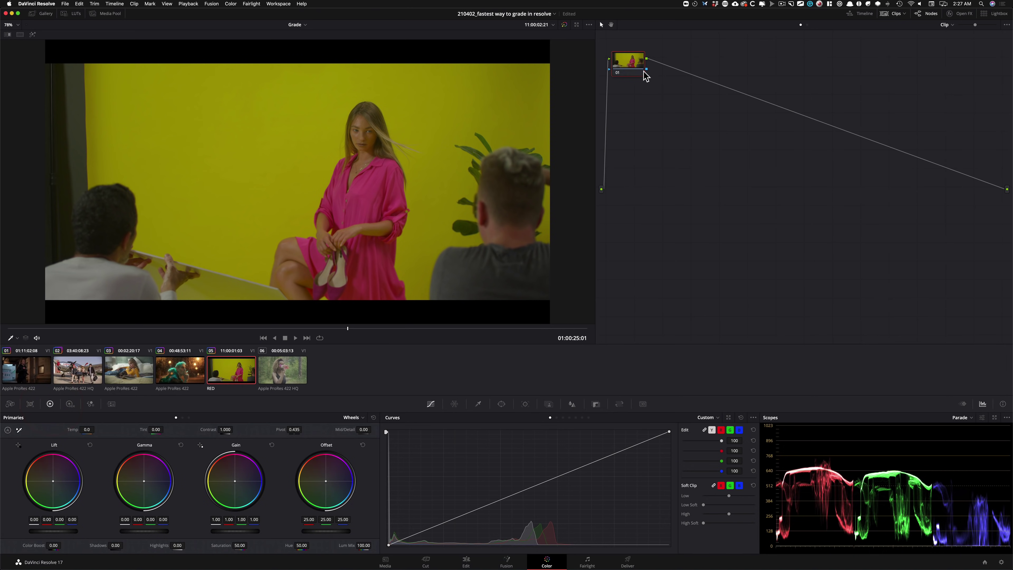
# Step: Centre the RED clip's node 01 in the graph and raise a custom curve point to brighten highlights
pyautogui.moveTo(645, 76); pyautogui.dragTo(708, 226)
pyautogui.moveTo(348, 334); pyautogui.dragTo(423, 333)
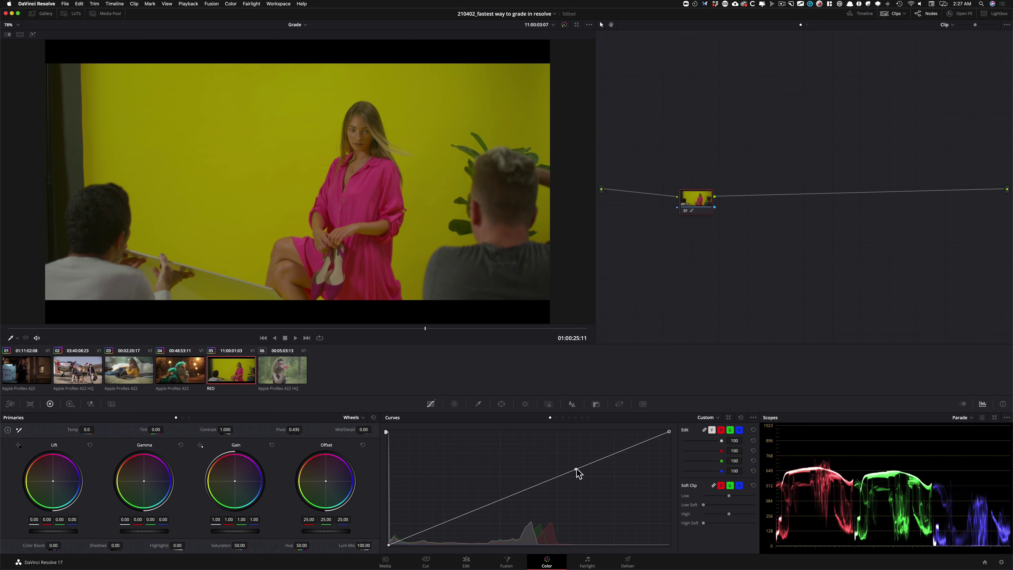
pyautogui.click(587, 463)
pyautogui.moveTo(589, 462); pyautogui.dragTo(570, 433)
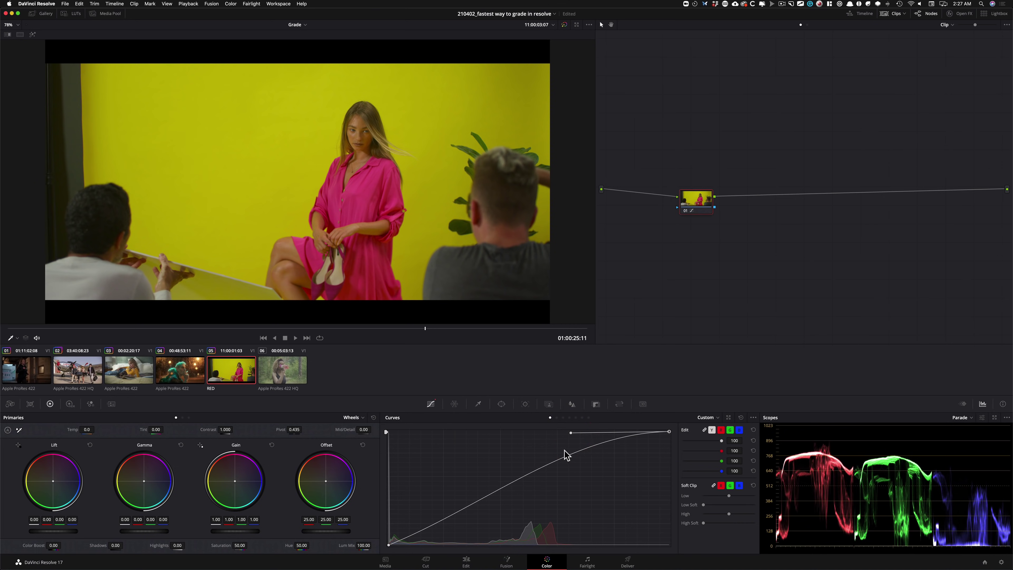
# Step: Soften and lower the curve's shadow end for contrast, checking other frames, then add serial node 02
pyautogui.click(388, 545)
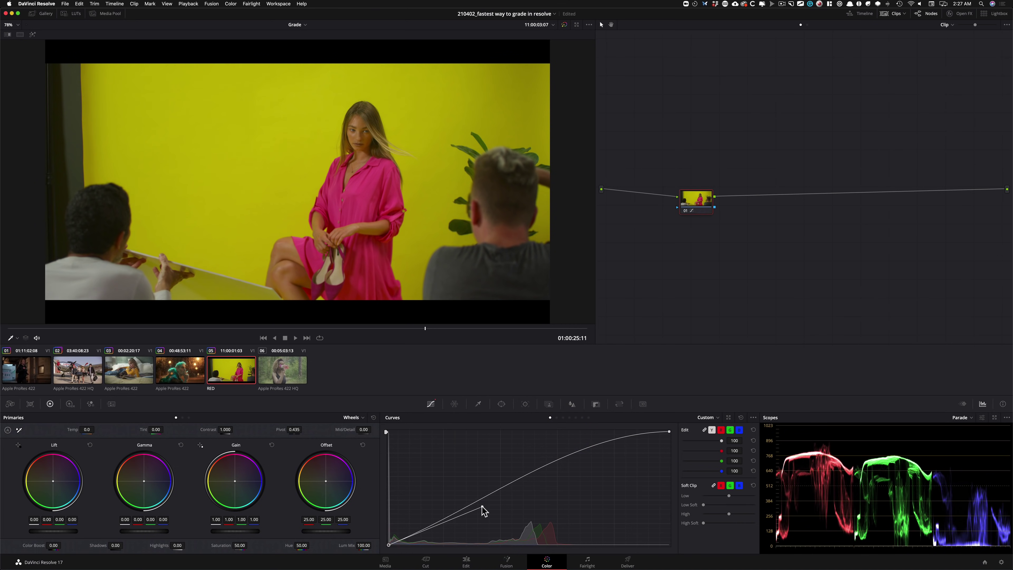
pyautogui.moveTo(481, 507); pyautogui.dragTo(478, 506)
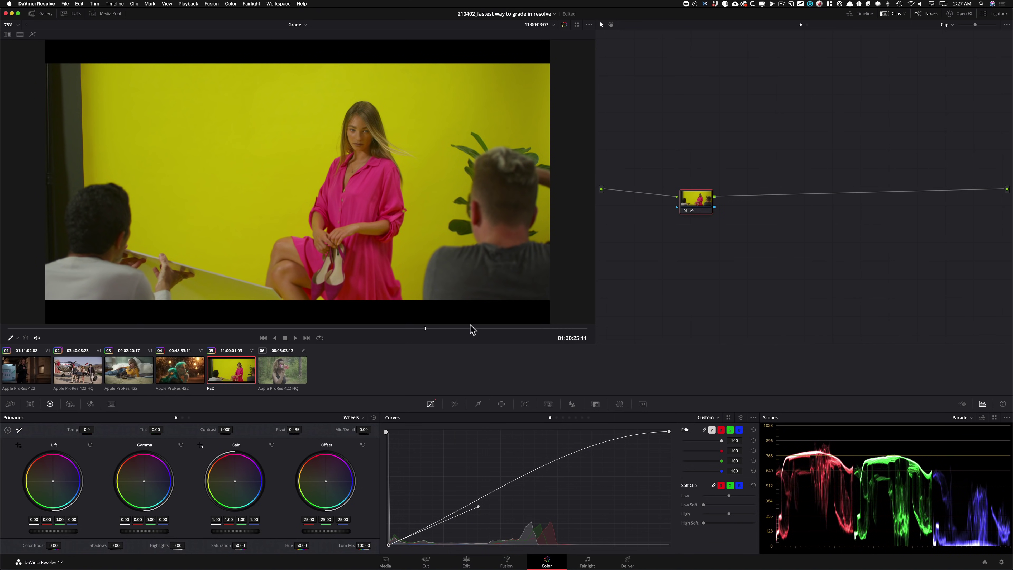
pyautogui.moveTo(391, 334); pyautogui.dragTo(507, 335)
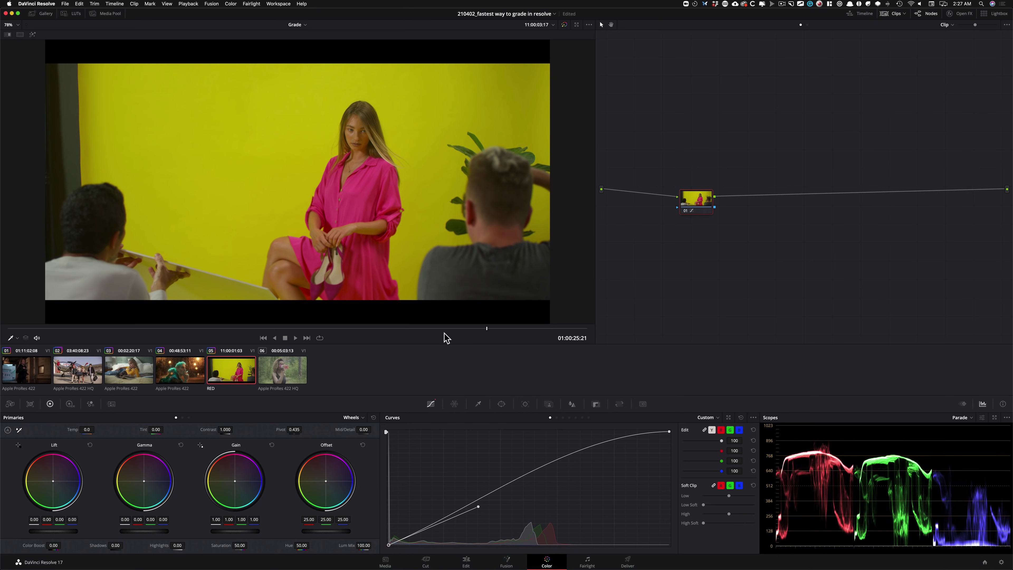
pyautogui.moveTo(446, 337); pyautogui.dragTo(425, 340)
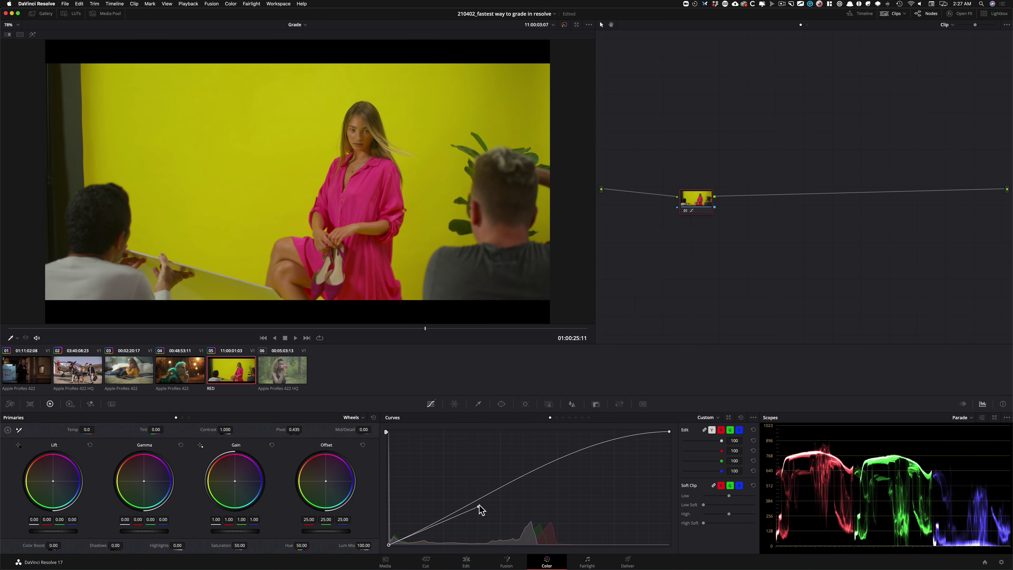
pyautogui.moveTo(479, 506)
pyautogui.mouseDown()
pyautogui.moveTo(453, 508)
pyautogui.moveTo(464, 510)
pyautogui.mouseUp()
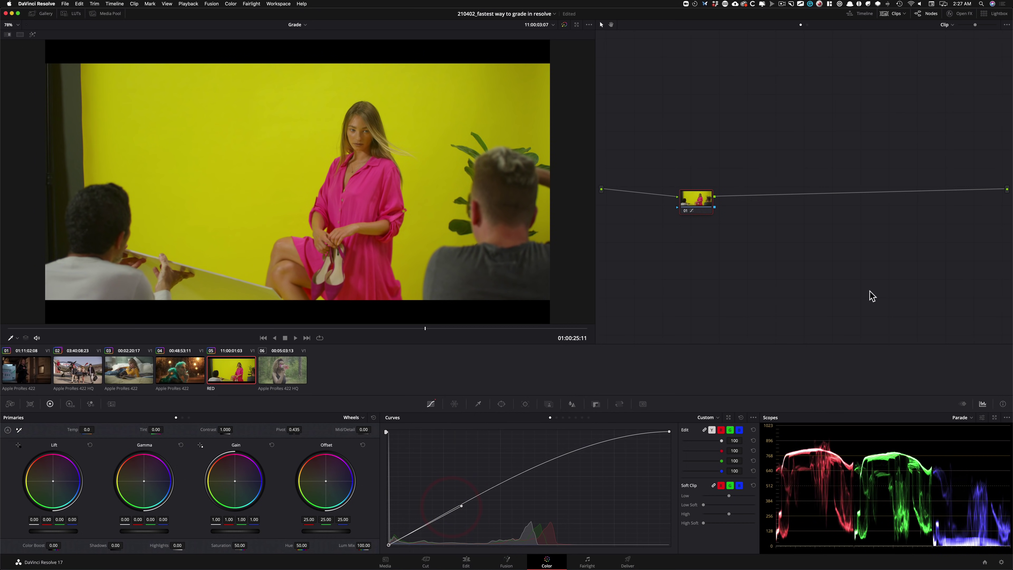
pyautogui.hotkey('alt', 's')
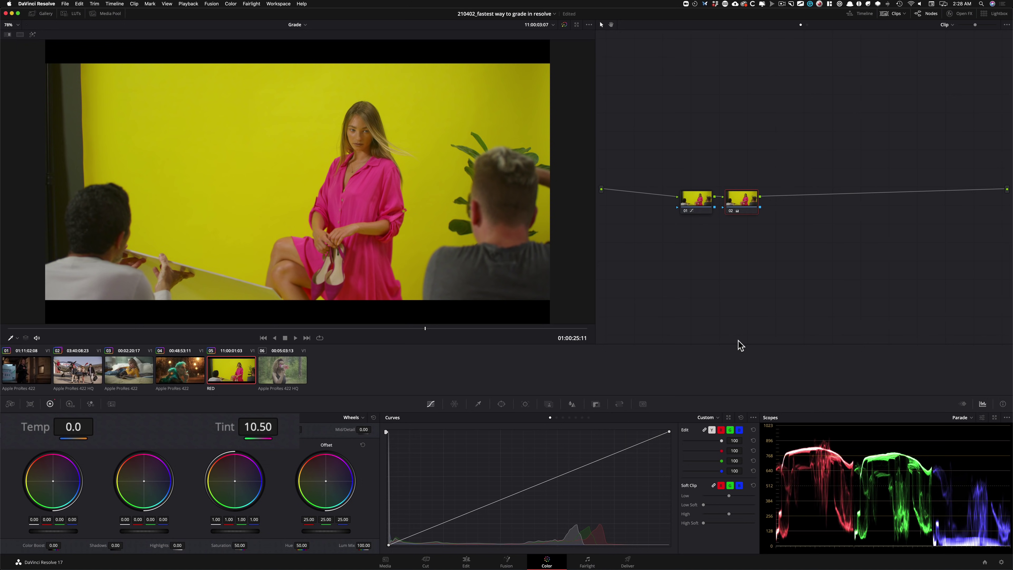
# Step: Compare node 02's cooler Temp -120, Tint 10.30 look on and off across frames, then load forest clip 06
pyautogui.press('super+d')
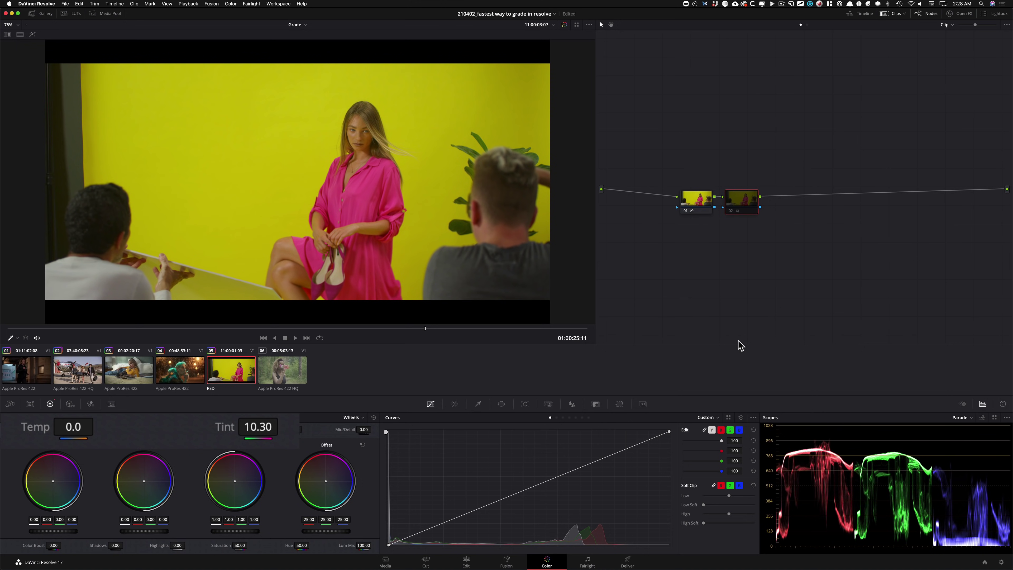
pyautogui.press('super+d')
pyautogui.press('super+d')
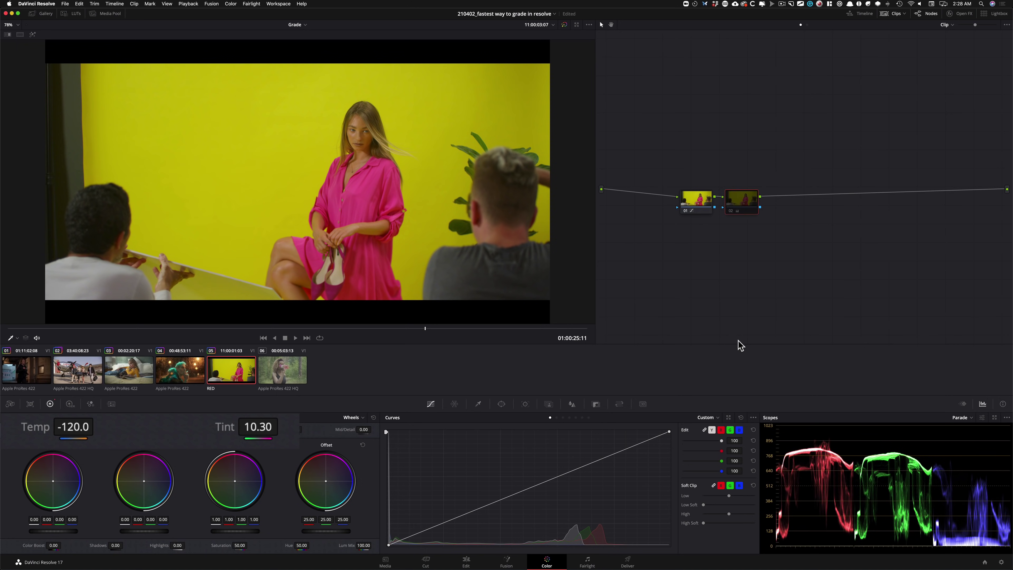
pyautogui.press('super+d')
pyautogui.press('super+d')
pyautogui.press('super+d')
pyautogui.press('super+d')
pyautogui.press('super+d')
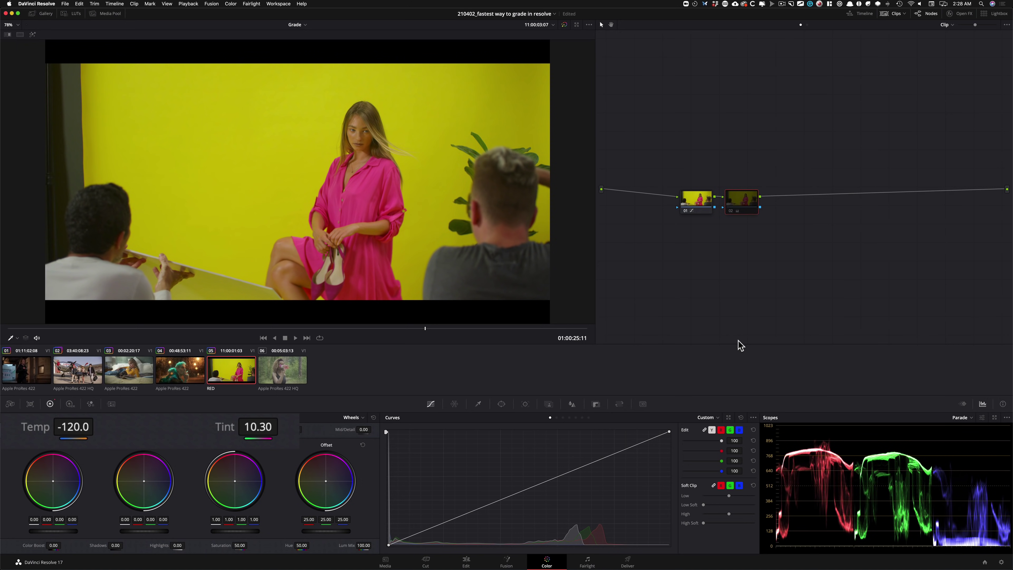
pyautogui.moveTo(381, 327); pyautogui.dragTo(517, 329)
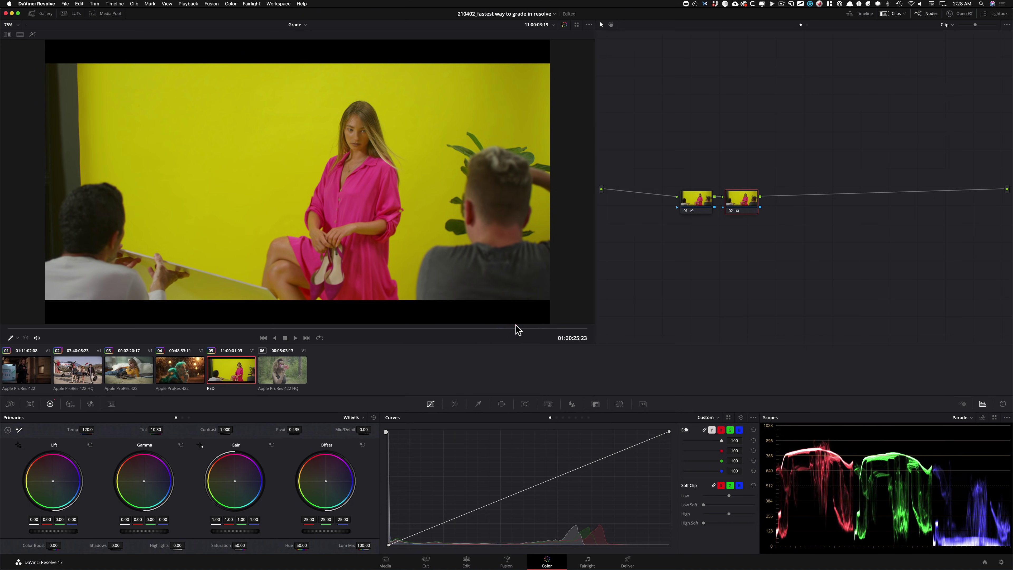
pyautogui.click(286, 373)
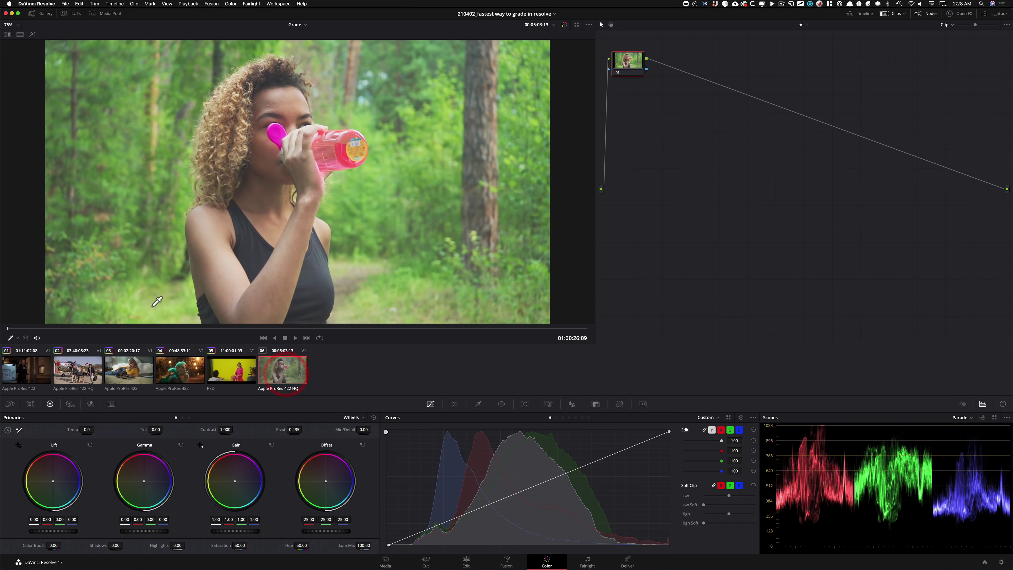
# Step: Scrub the forest clip, centre its node in the graph, play it back, then return to clip 01
pyautogui.moveTo(23, 333); pyautogui.dragTo(405, 331)
pyautogui.moveTo(636, 74); pyautogui.dragTo(674, 205)
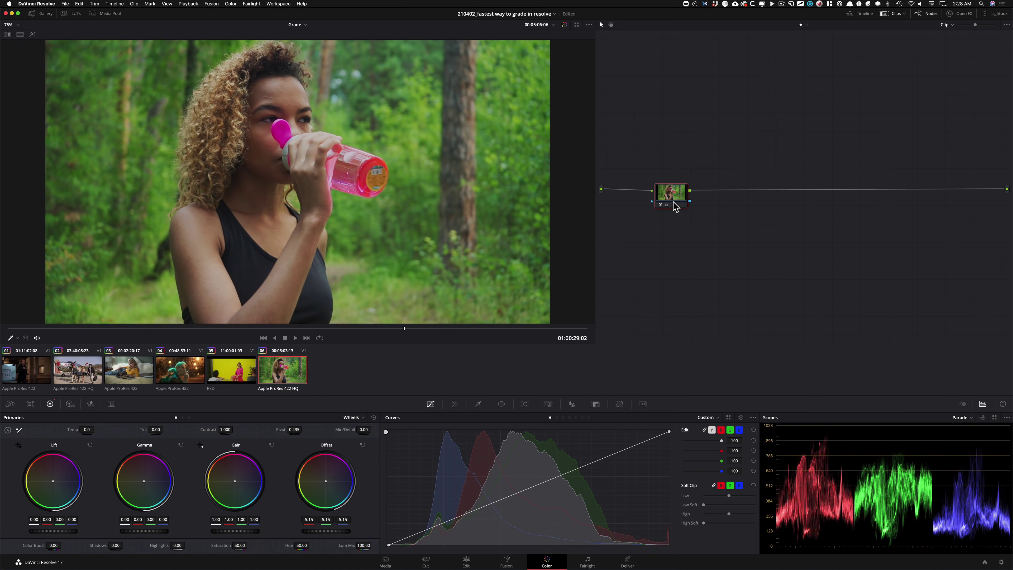
pyautogui.press('space')
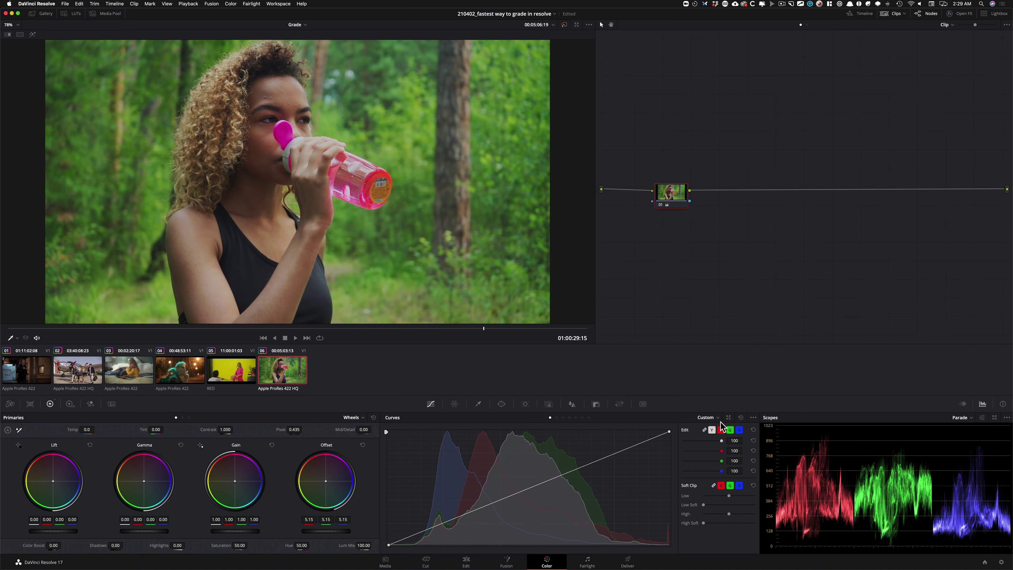
pyautogui.click(32, 366)
# Step: Play through the first, airplane, bedroom, rainy window, RED studio and forest clips in turn
pyautogui.moveTo(96, 331); pyautogui.dragTo(392, 329)
pyautogui.click(75, 370)
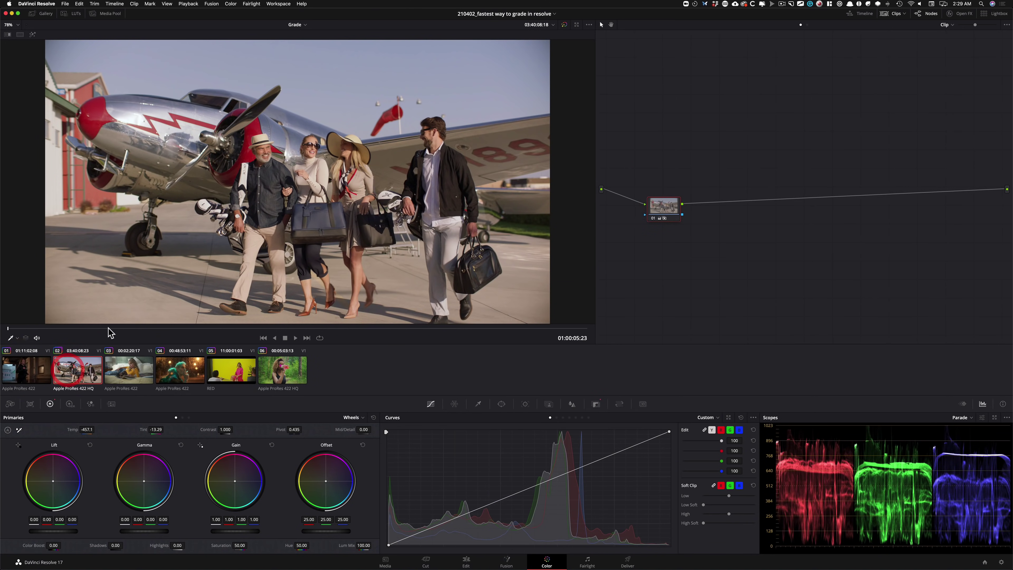
pyautogui.click(123, 370)
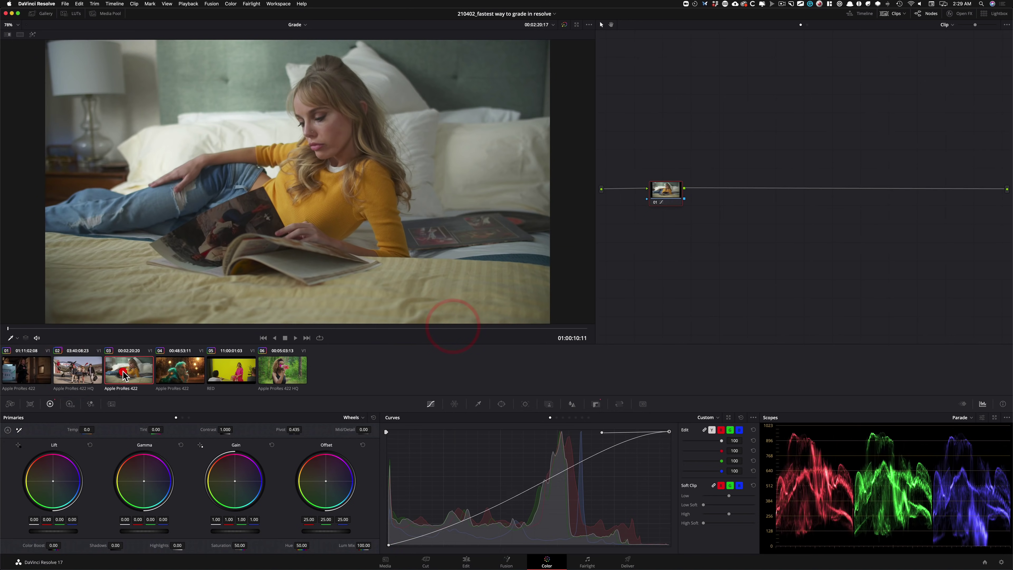
pyautogui.click(516, 323)
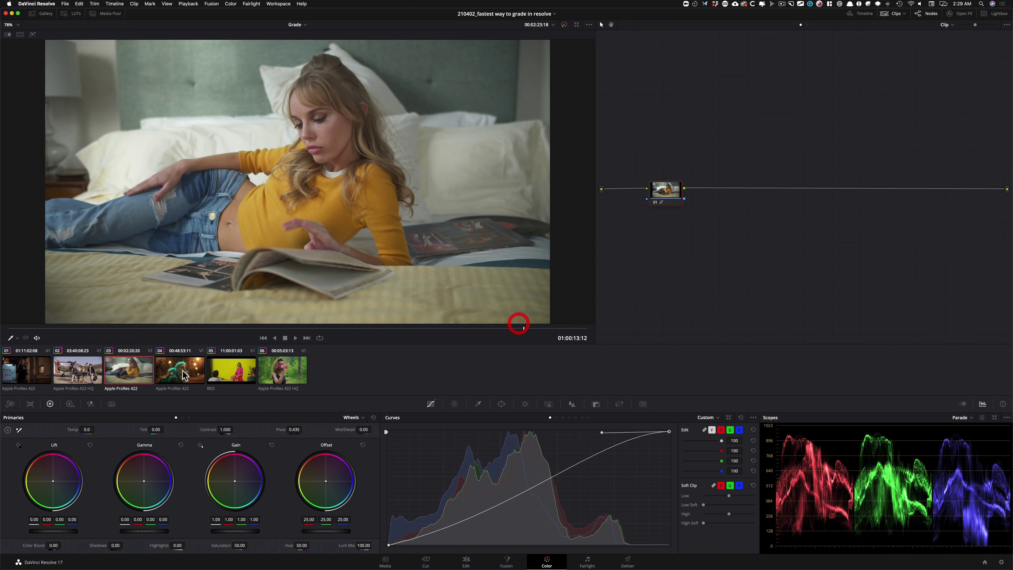
pyautogui.click(188, 373)
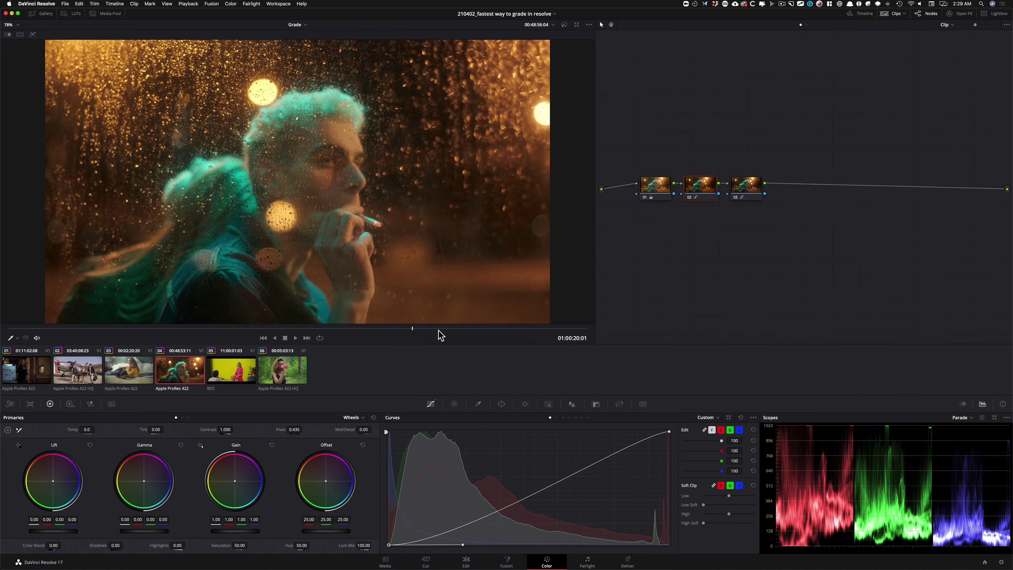
pyautogui.click(452, 330)
pyautogui.click(239, 372)
pyautogui.press('space')
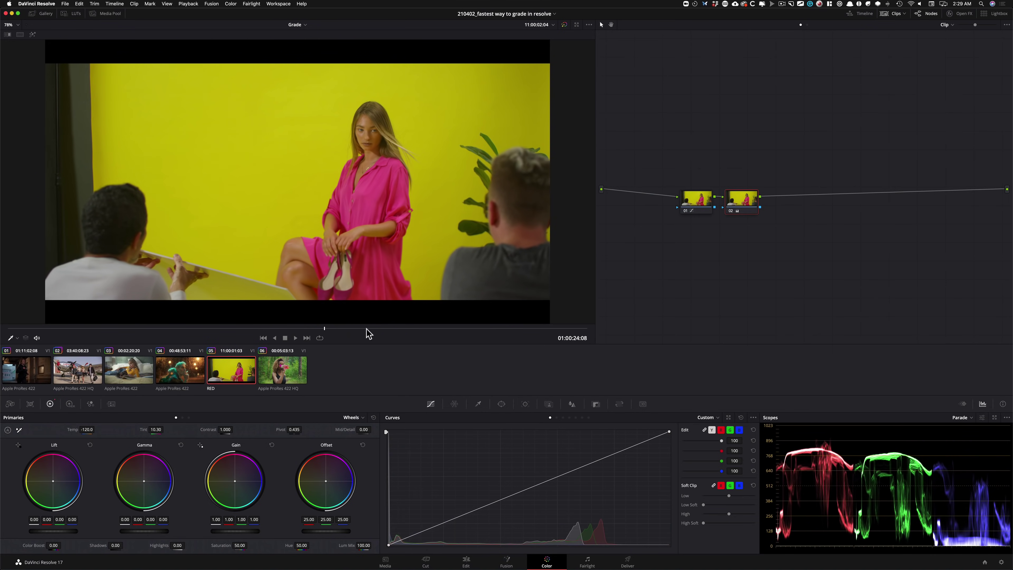
pyautogui.click(506, 328)
pyautogui.click(277, 372)
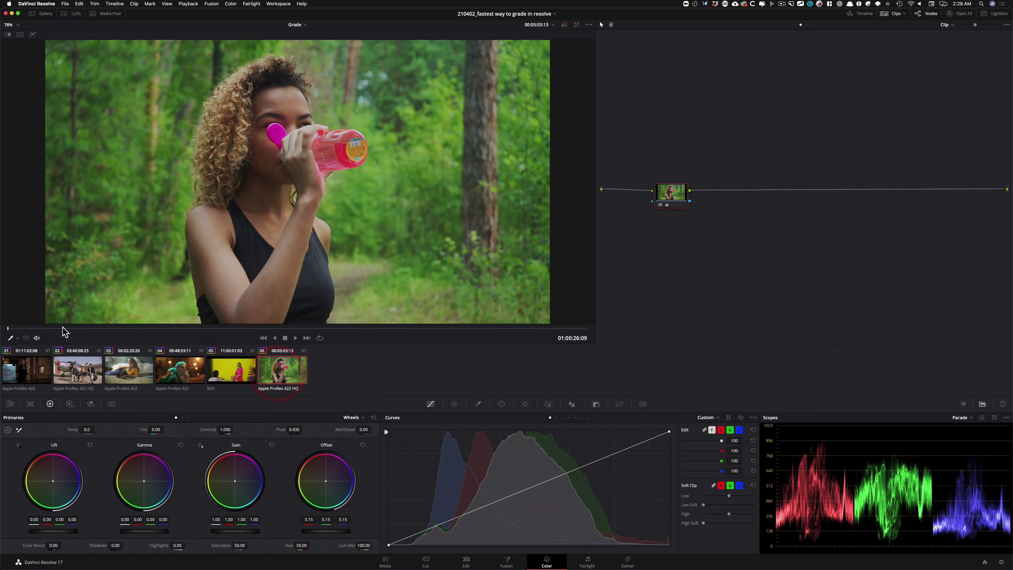
pyautogui.press('space')
pyautogui.click(284, 337)
# Step: Return to the RED studio clip, scrub to a later frame, then switch to the forest clip
pyautogui.click(232, 370)
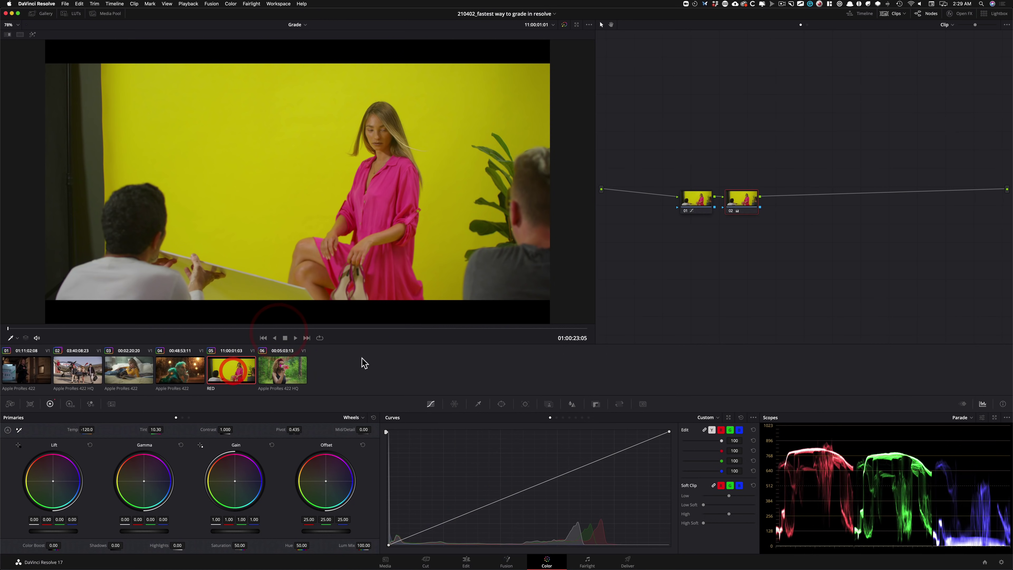
pyautogui.moveTo(308, 328); pyautogui.dragTo(481, 328)
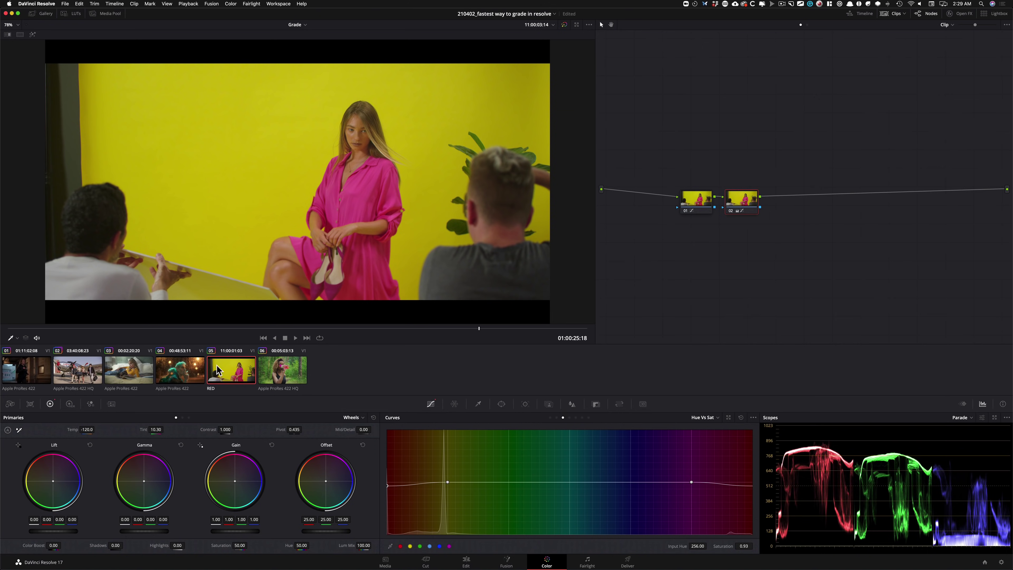
pyautogui.click(281, 371)
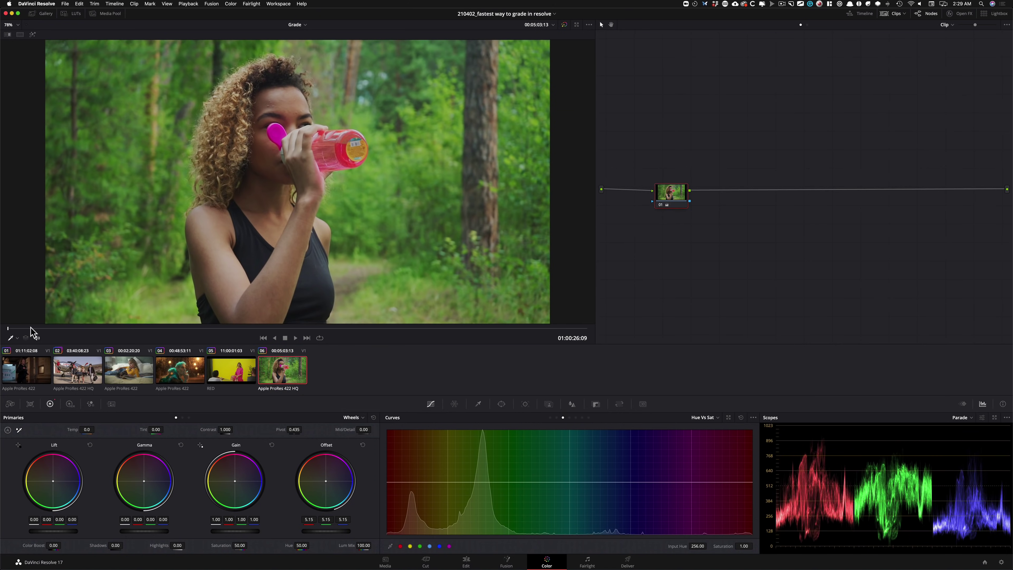
pyautogui.press('space')
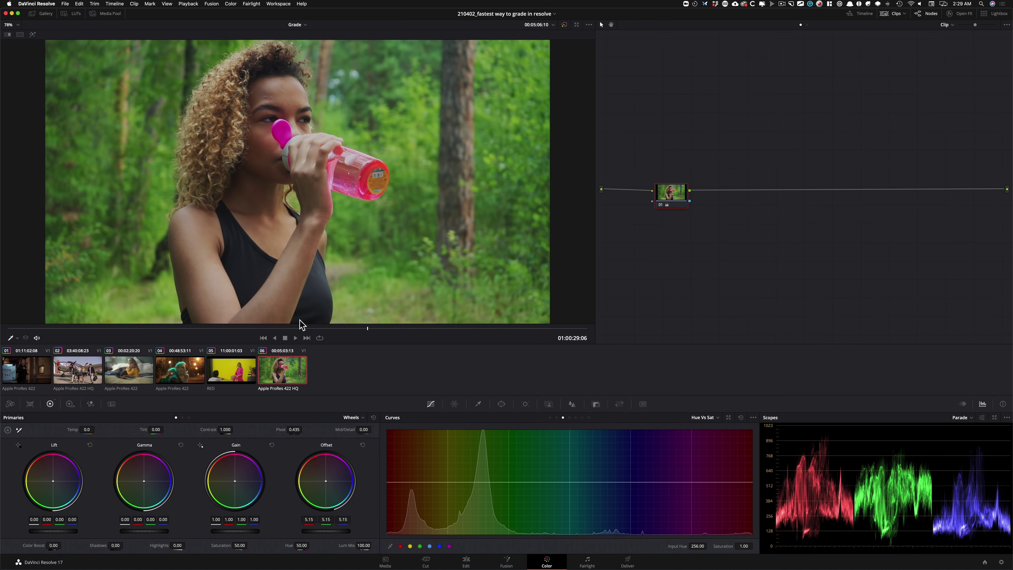
pyautogui.click(48, 328)
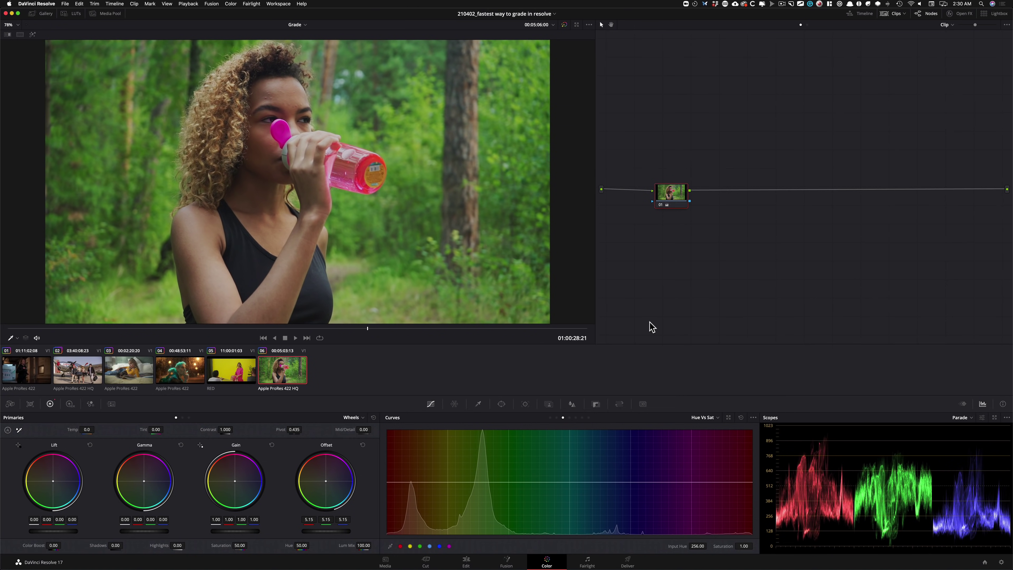